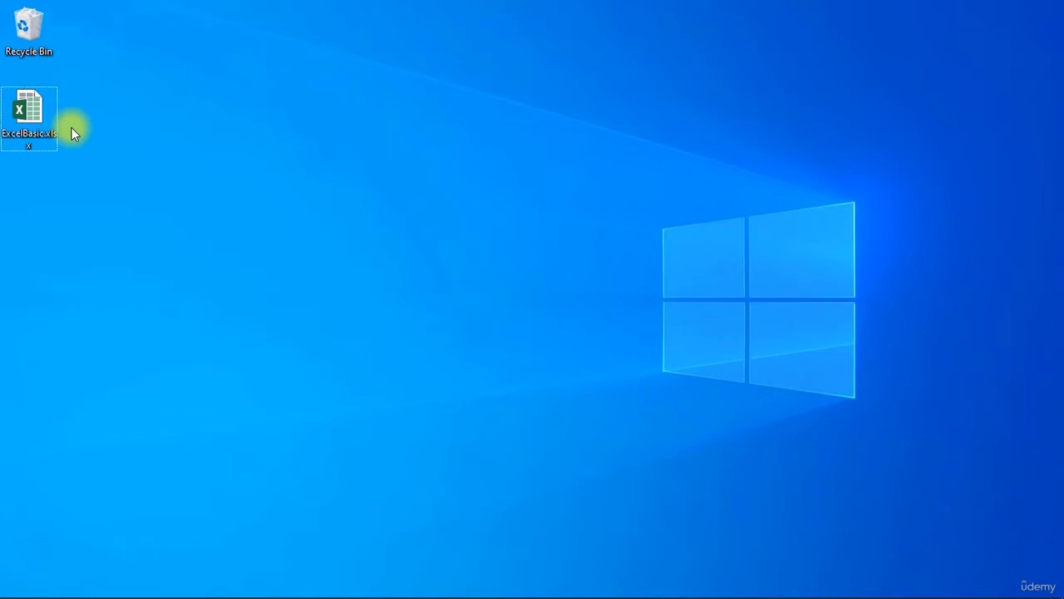
Open the ExcelBasic.xlsx workbook and check the Columns and Rows entries in cells B2, B3 and C3.
{"action": "double_click", "coordinate": [40, 108]}
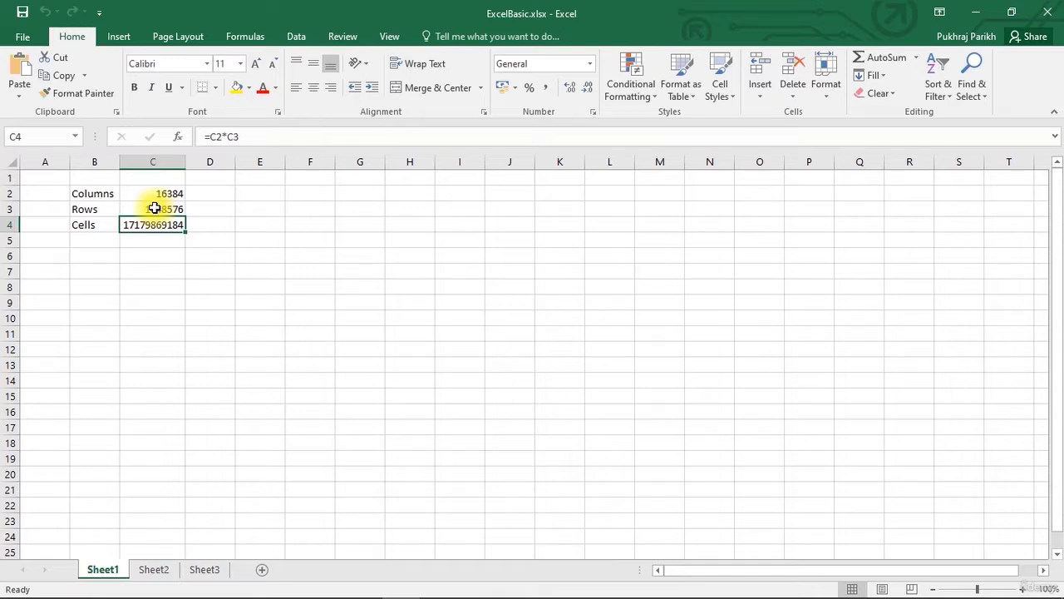
{"action": "left_click", "coordinate": [100, 191]}
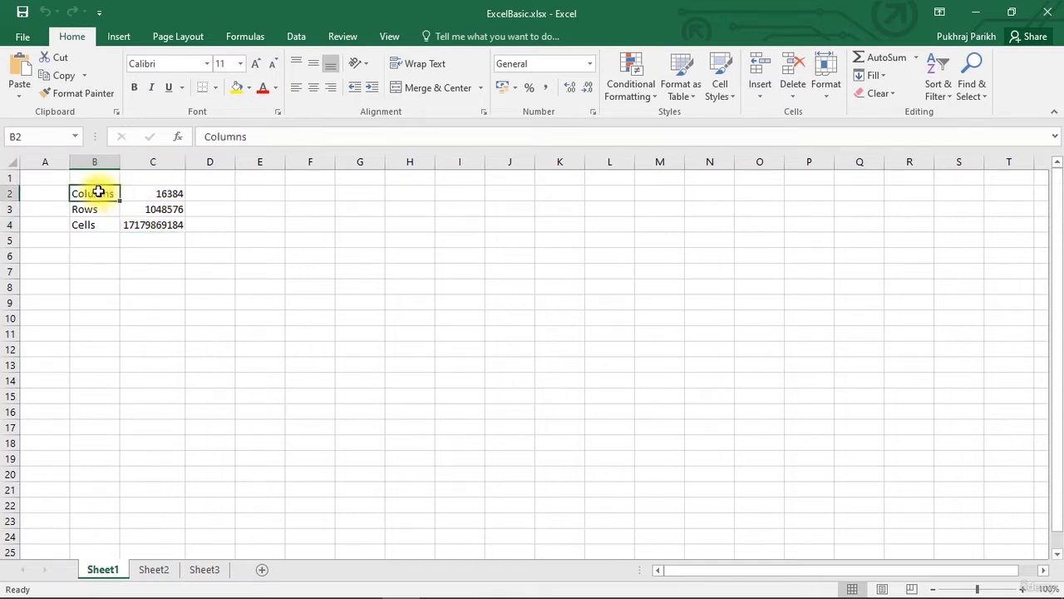
{"action": "left_click", "coordinate": [100, 209]}
{"action": "left_click", "coordinate": [150, 207]}
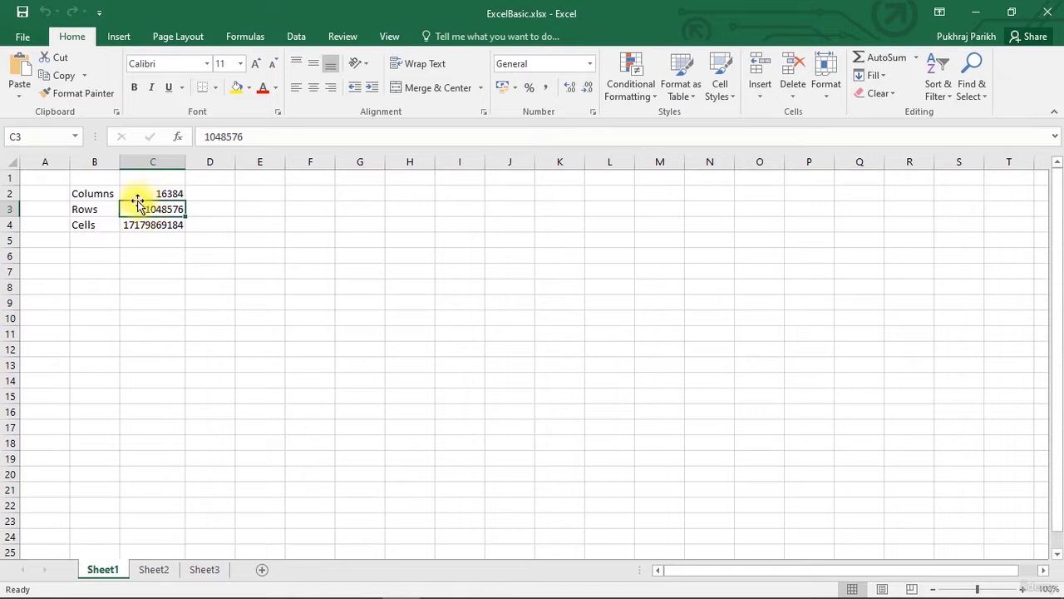
Retype the label "Columns" over the existing content of cell B2.
{"action": "left_click", "coordinate": [98, 192]}
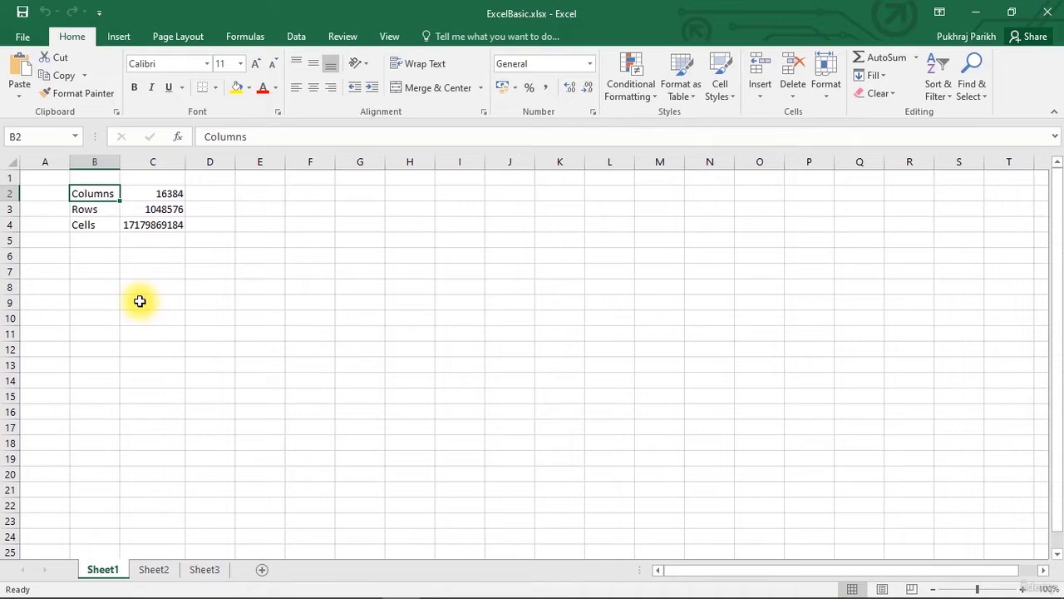
{"action": "type", "text": "Co"}
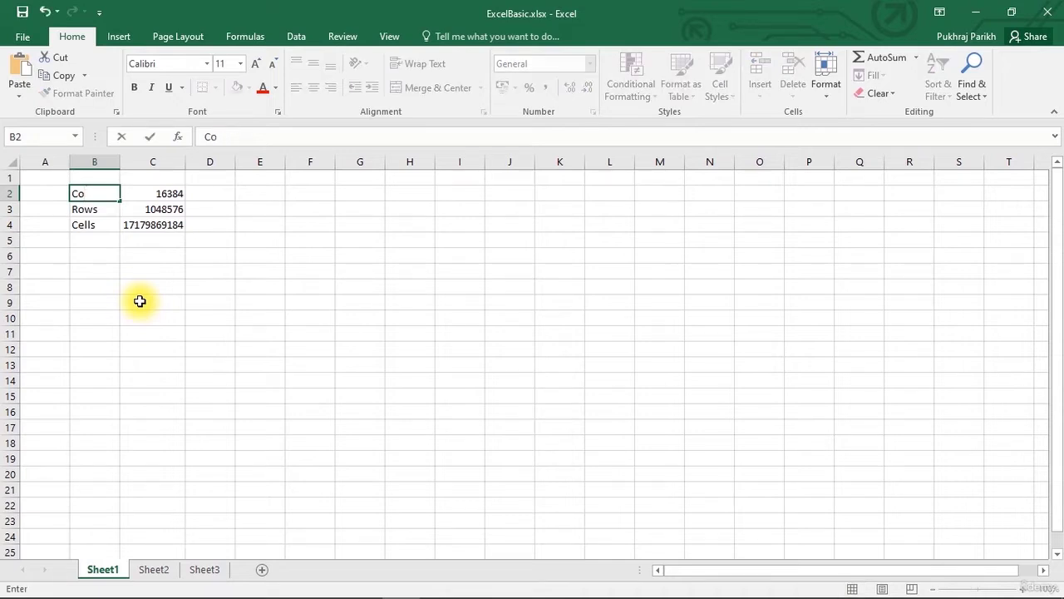
{"action": "type", "text": "lumns"}
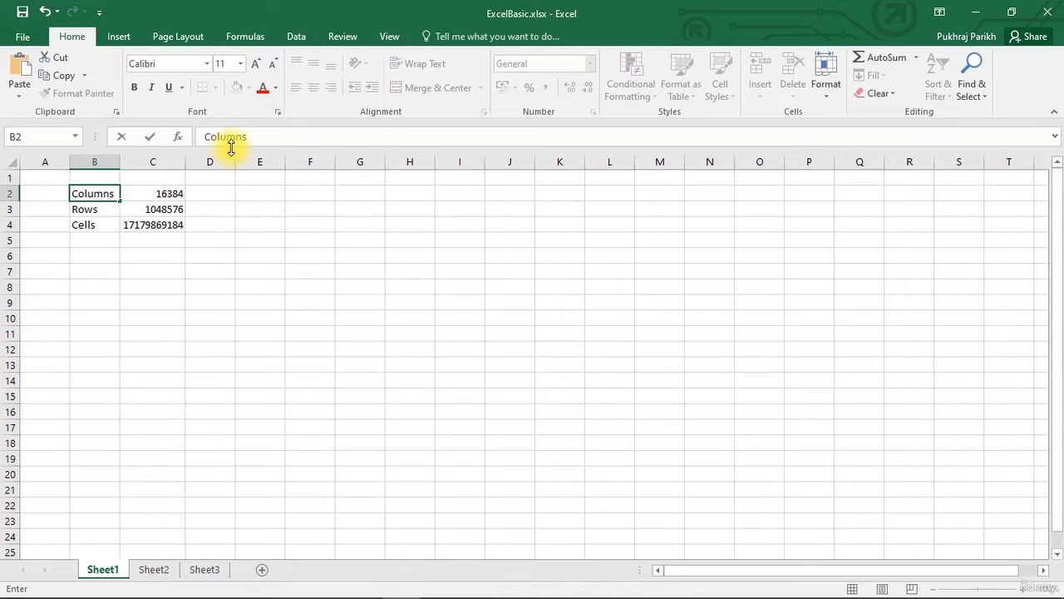
{"action": "left_click", "coordinate": [75, 193]}
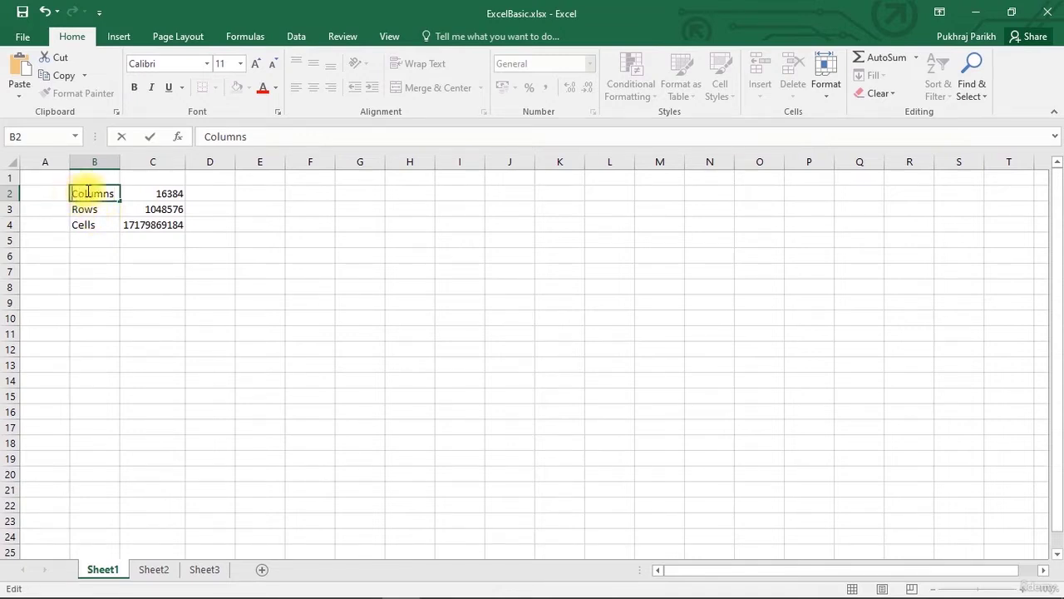
{"action": "key", "text": "Escape"}
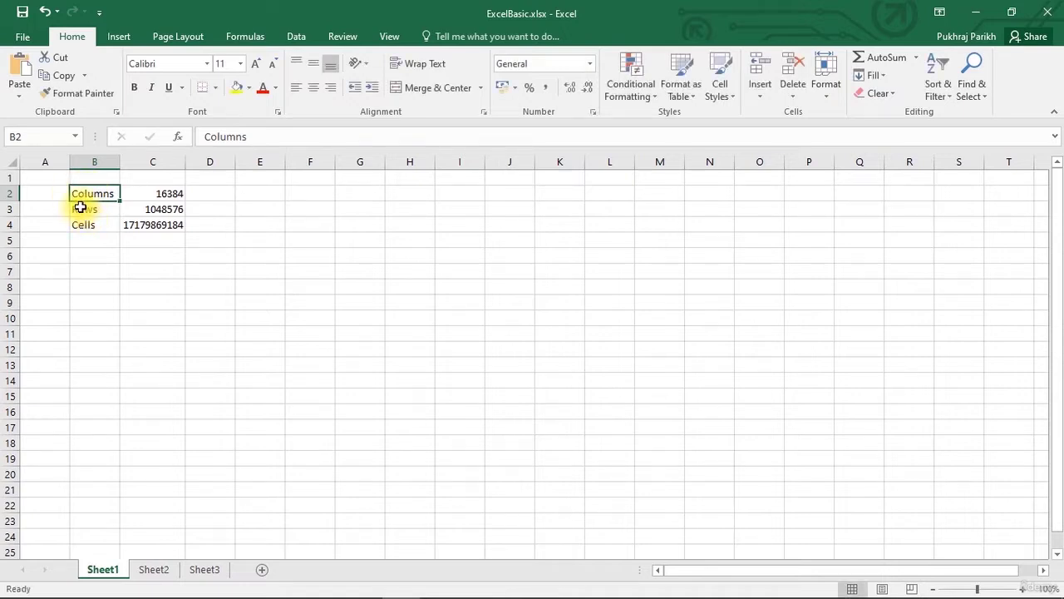
Edit the label in cell B2 in place, adding "Number of" in front so it reads "Number of Columns".
{"action": "double_click", "coordinate": [73, 193]}
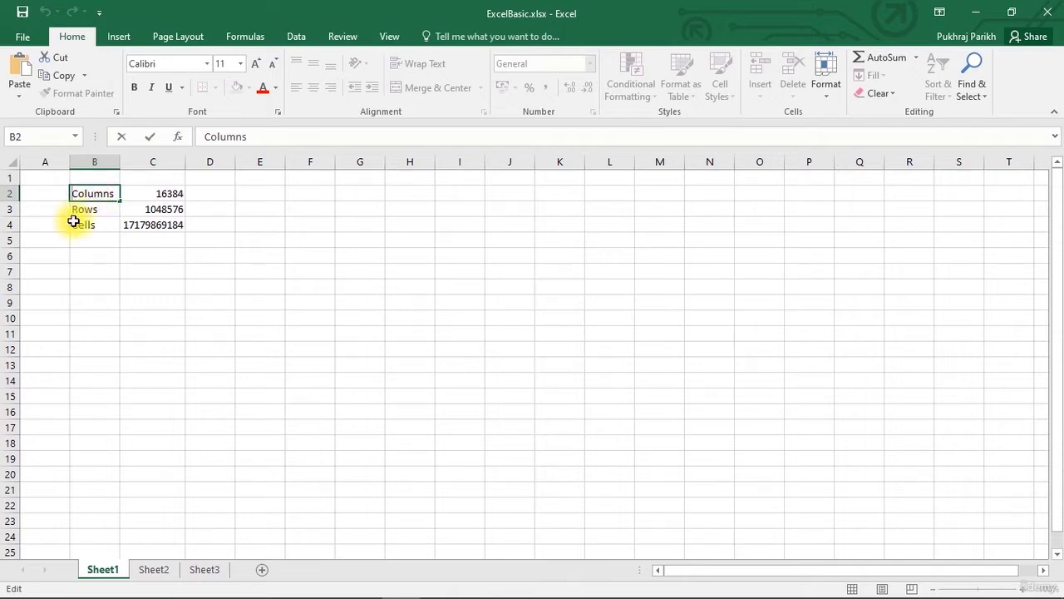
{"action": "type", "text": "Number"}
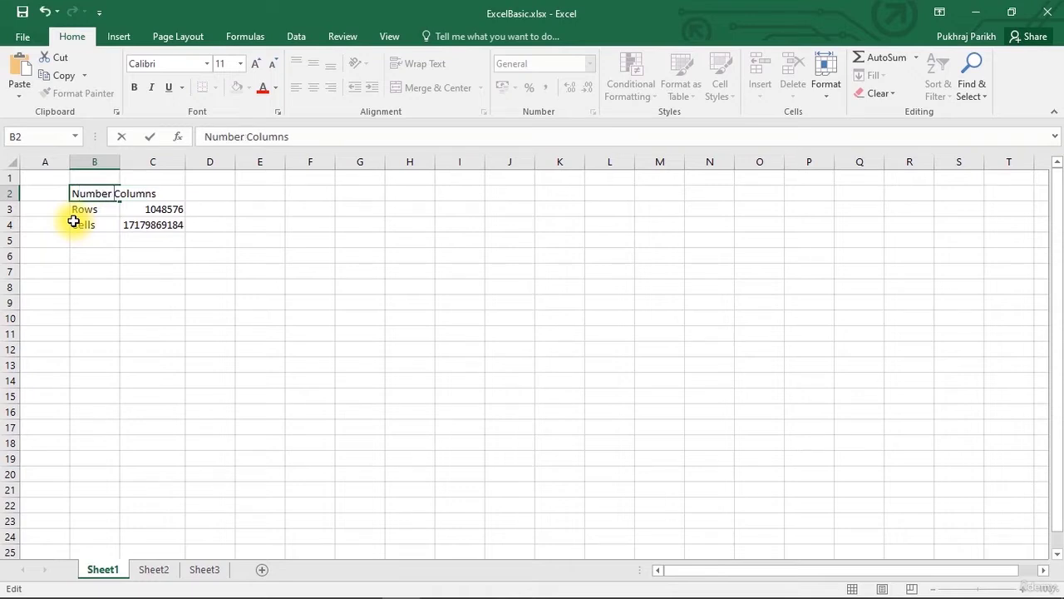
{"action": "type", "text": " of"}
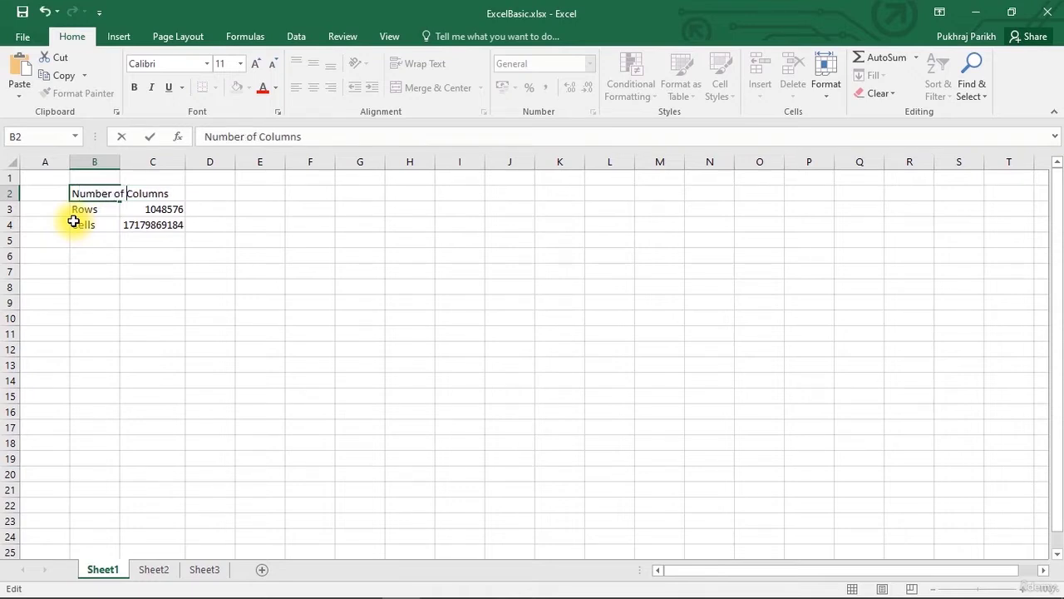
{"action": "key", "text": "Return"}
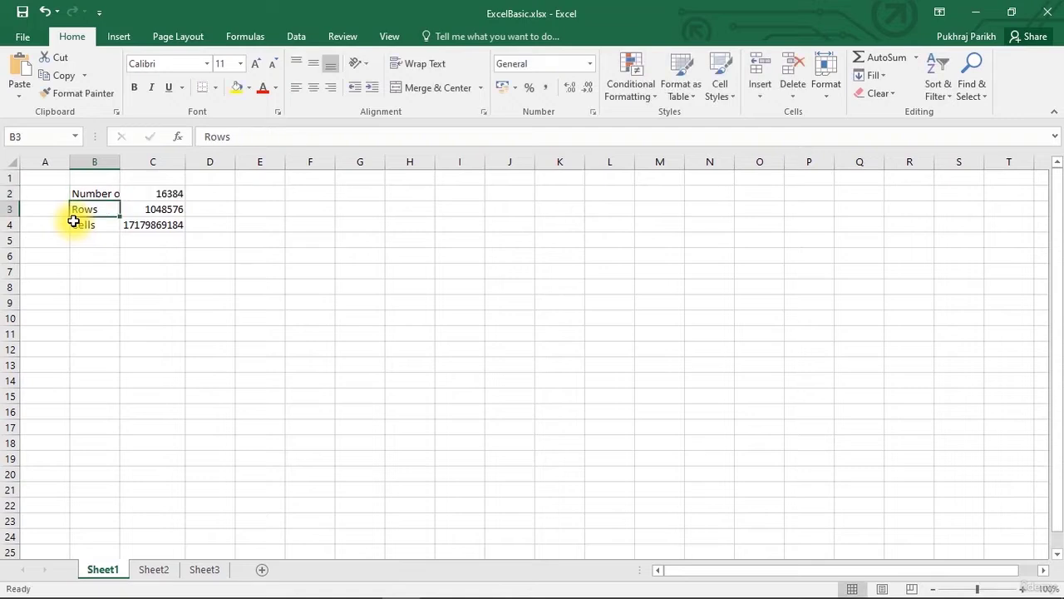
Remove the words "Number of" from the label in cell B2, editing its content in the formula bar.
{"action": "left_click", "coordinate": [100, 191]}
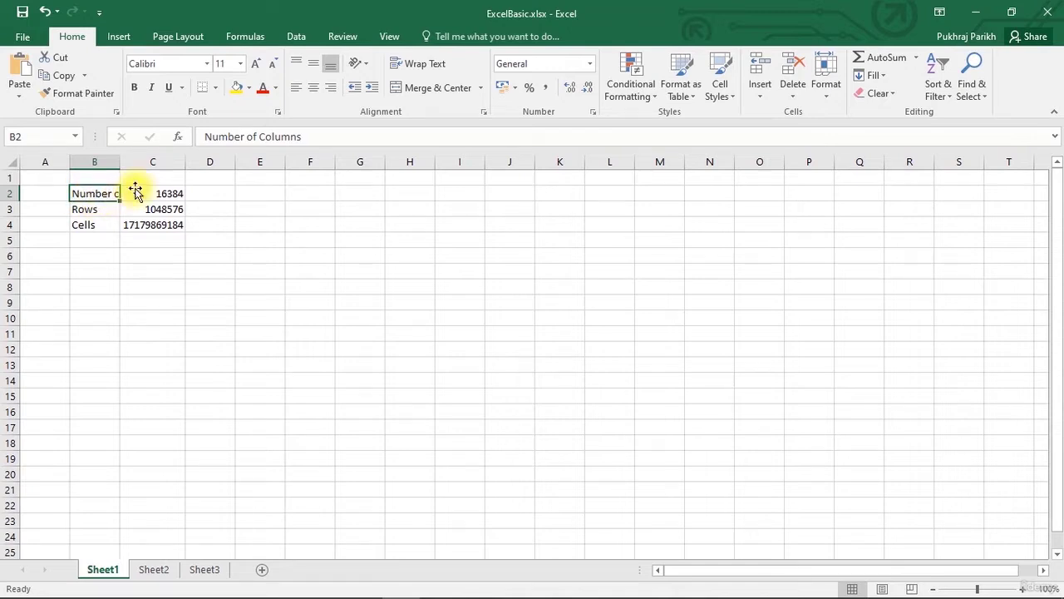
{"action": "left_click", "coordinate": [91, 206]}
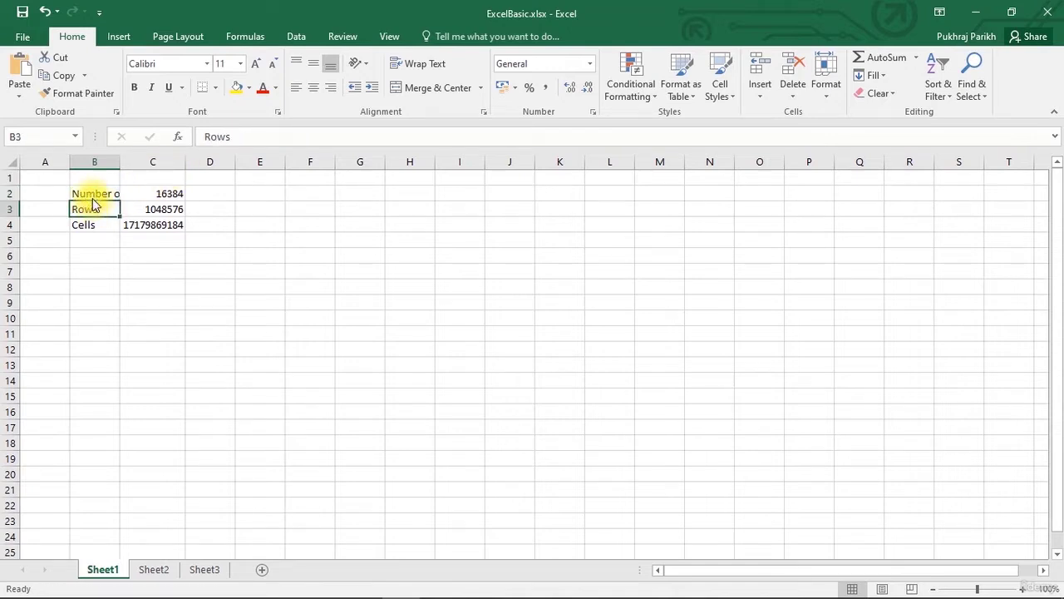
{"action": "left_click", "coordinate": [94, 193]}
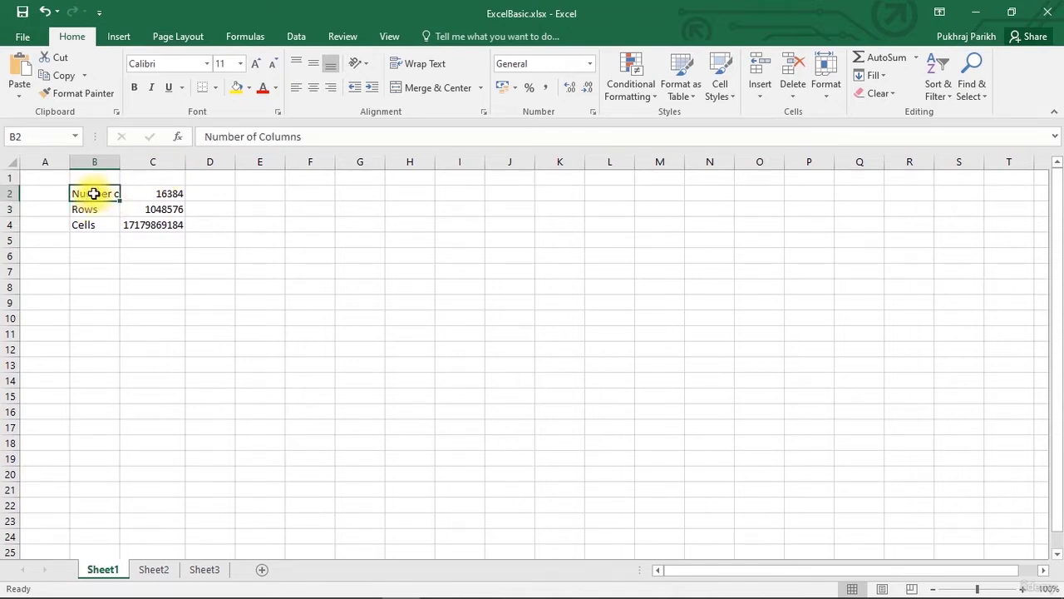
{"action": "left_click", "coordinate": [259, 135]}
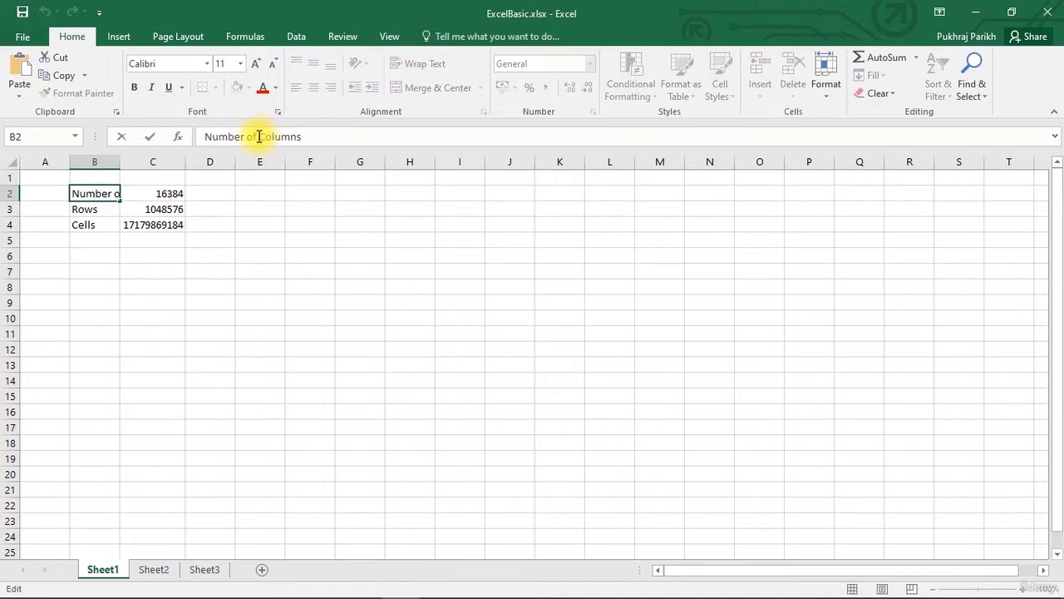
{"action": "left_click_drag", "start_coordinate": [258, 135], "coordinate": [206, 135]}
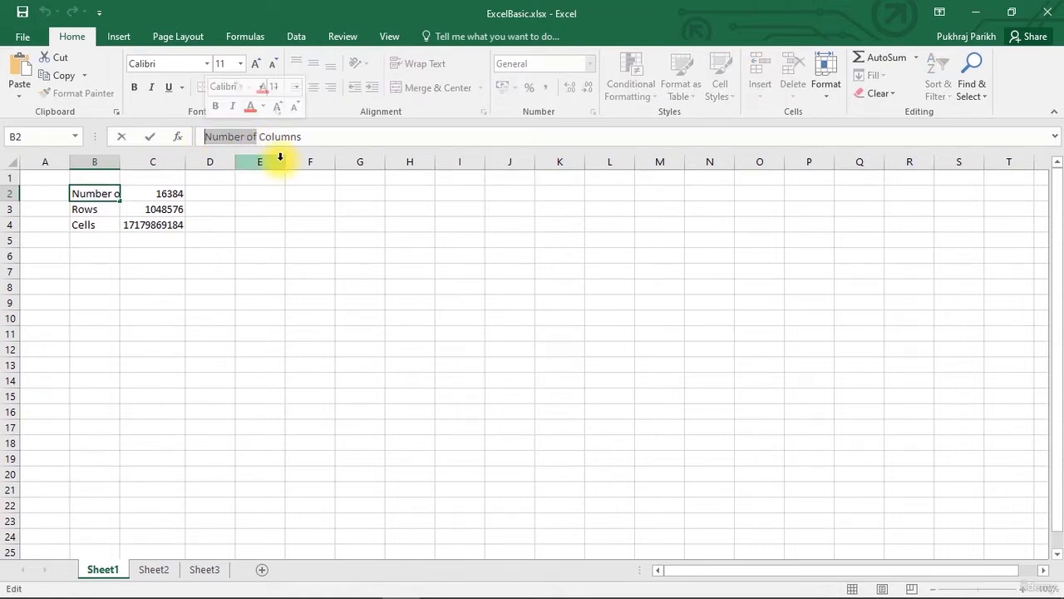
{"action": "key", "text": "BackSpace"}
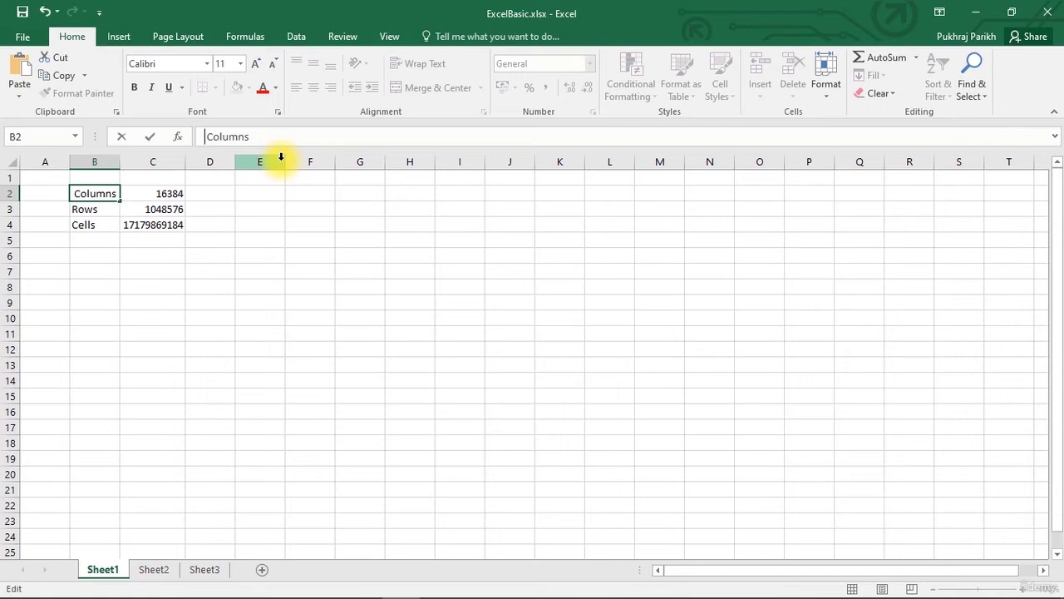
{"action": "key", "text": "Return"}
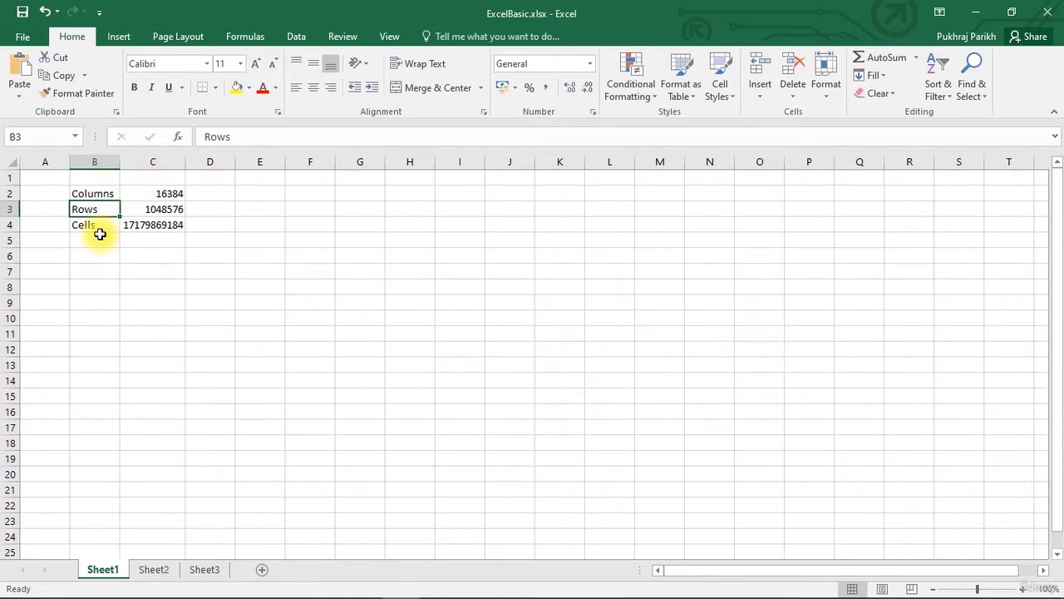
Erase the content of cell B2 and enter "Columns" as its label.
{"action": "key", "text": "Up"}
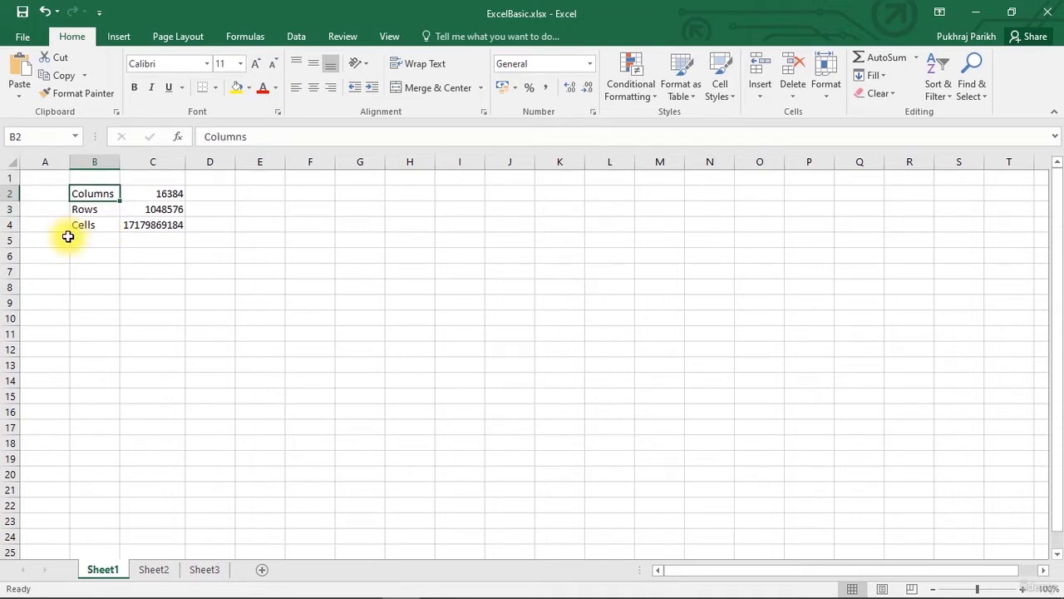
{"action": "key", "text": "BackSpace"}
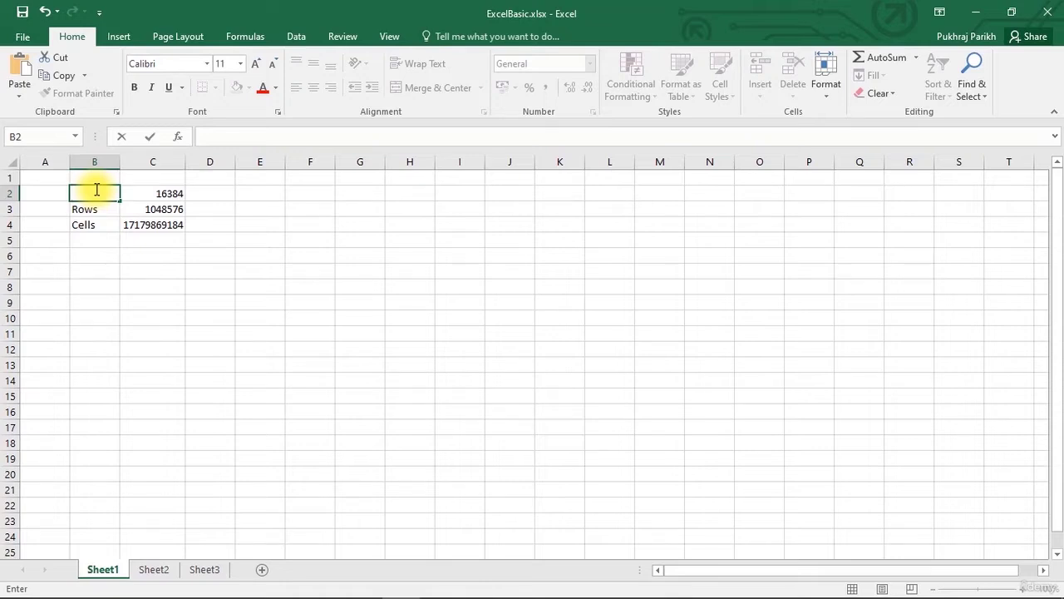
{"action": "type", "text": "Columns"}
{"action": "left_click", "coordinate": [249, 240]}
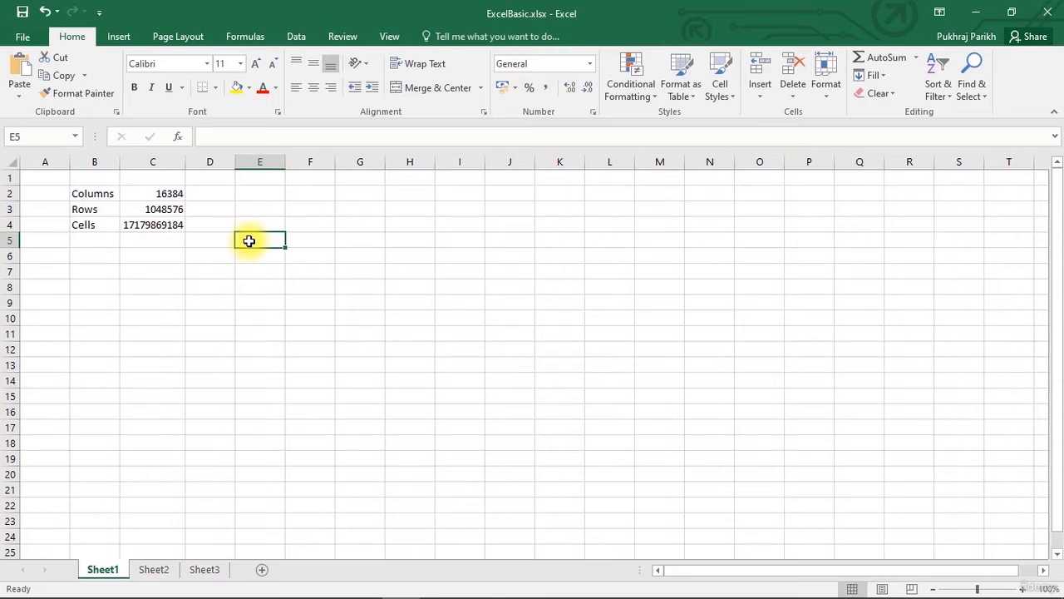
{"action": "left_click", "coordinate": [101, 193]}
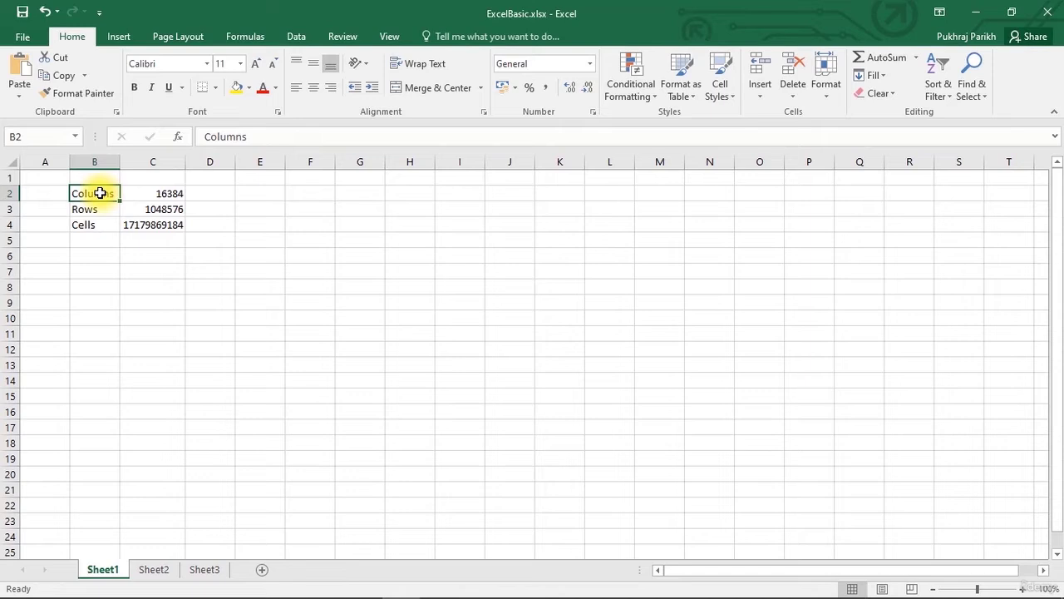
{"action": "type", "text": "Columns"}
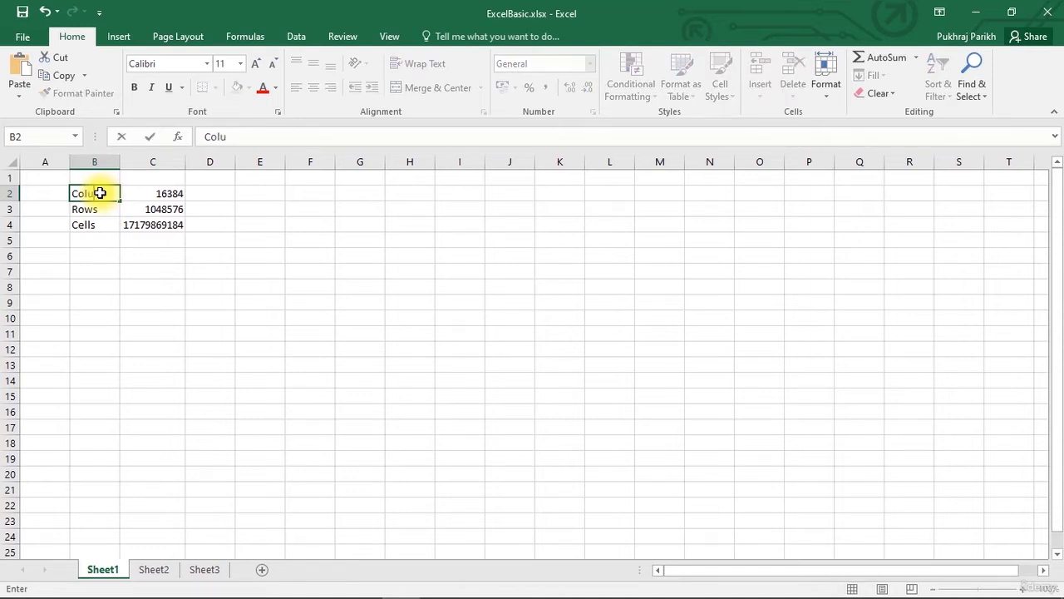
{"action": "key", "text": "Escape"}
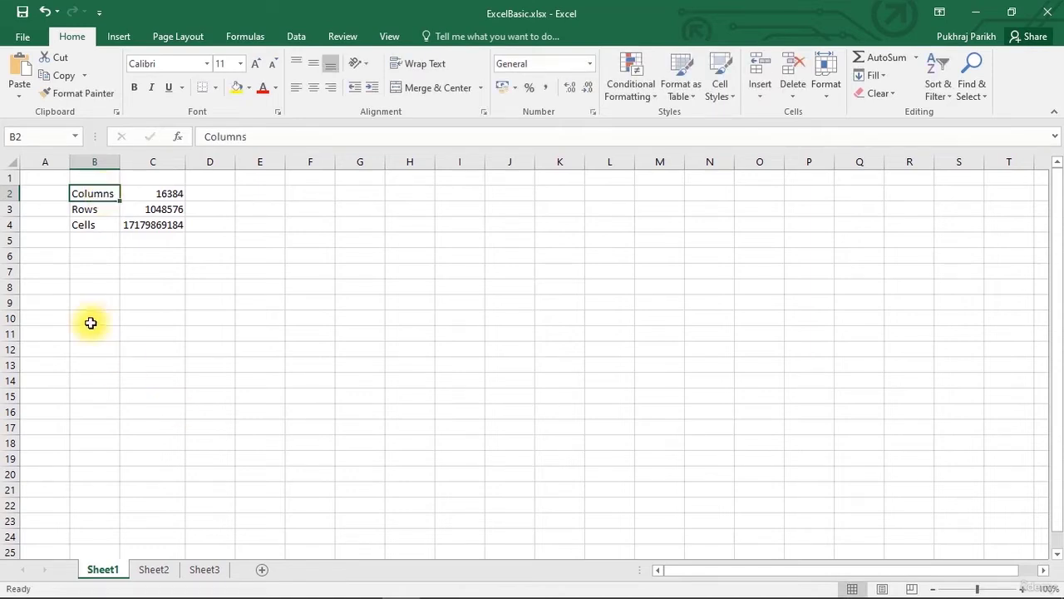
Shorten the label in cell B2 to "Cols" by removing the middle letters within the cell.
{"action": "double_click", "coordinate": [98, 194]}
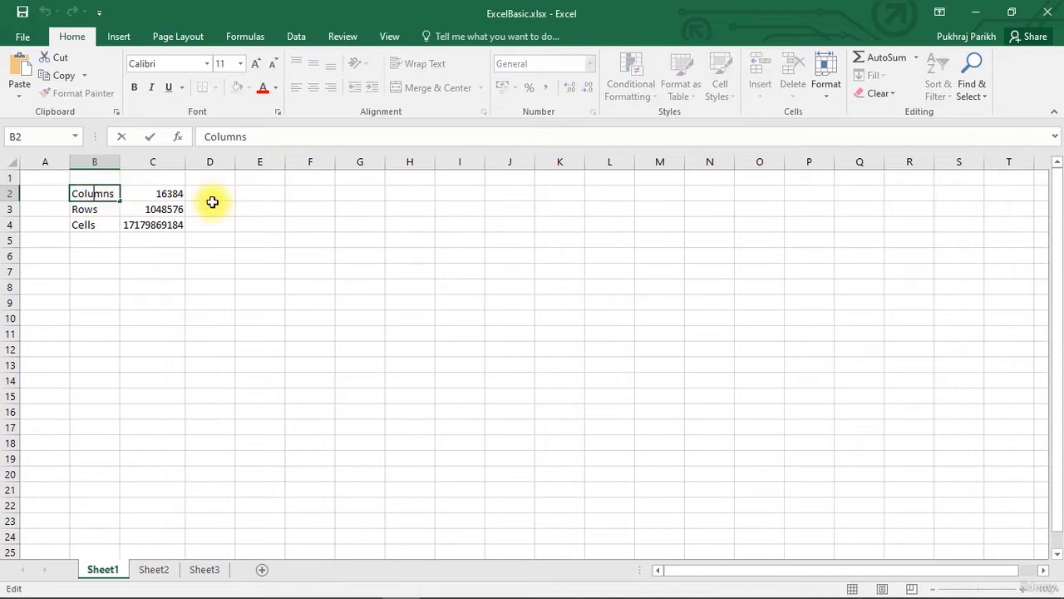
{"action": "key", "text": "Right"}
{"action": "key", "text": "BackSpace"}
{"action": "key", "text": "BackSpace"}
{"action": "key", "text": "BackSpace"}
{"action": "key", "text": "Return"}
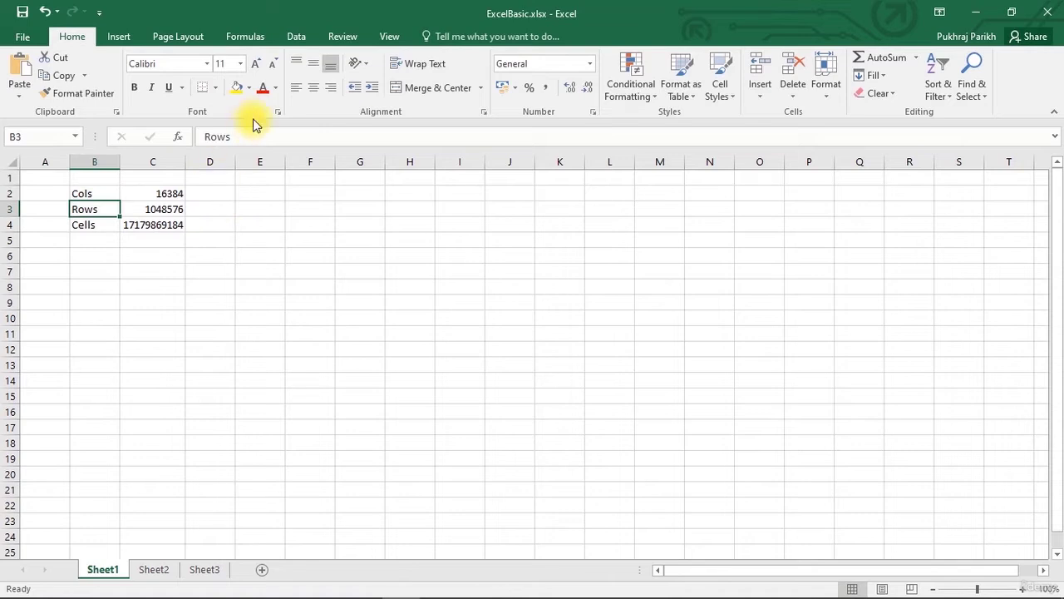
Clear the "Cols" label from cell B2 and enter "Columns" in its place.
{"action": "left_click", "coordinate": [116, 194]}
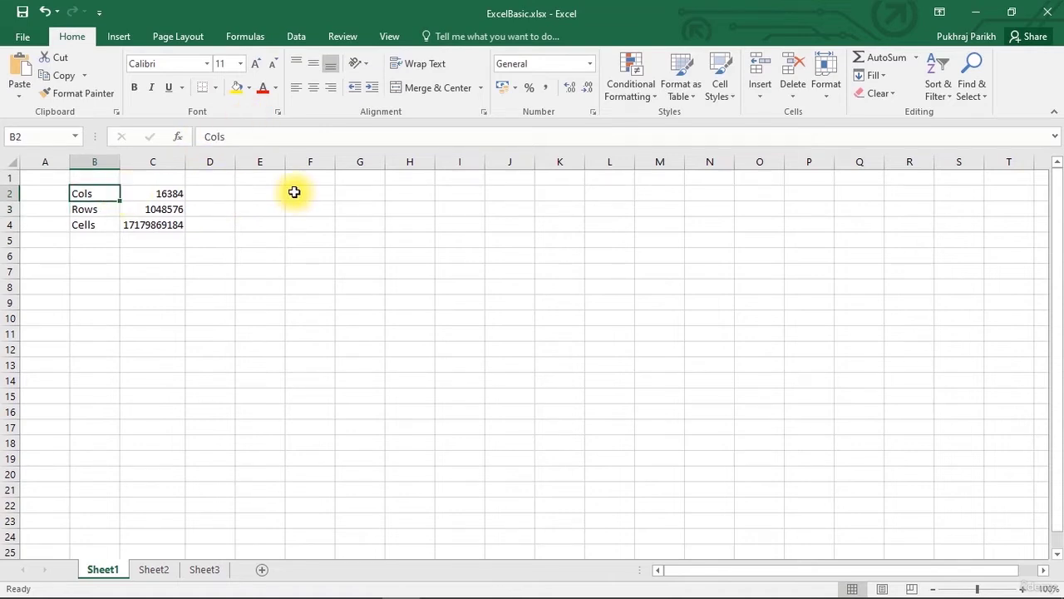
{"action": "key", "text": "Delete"}
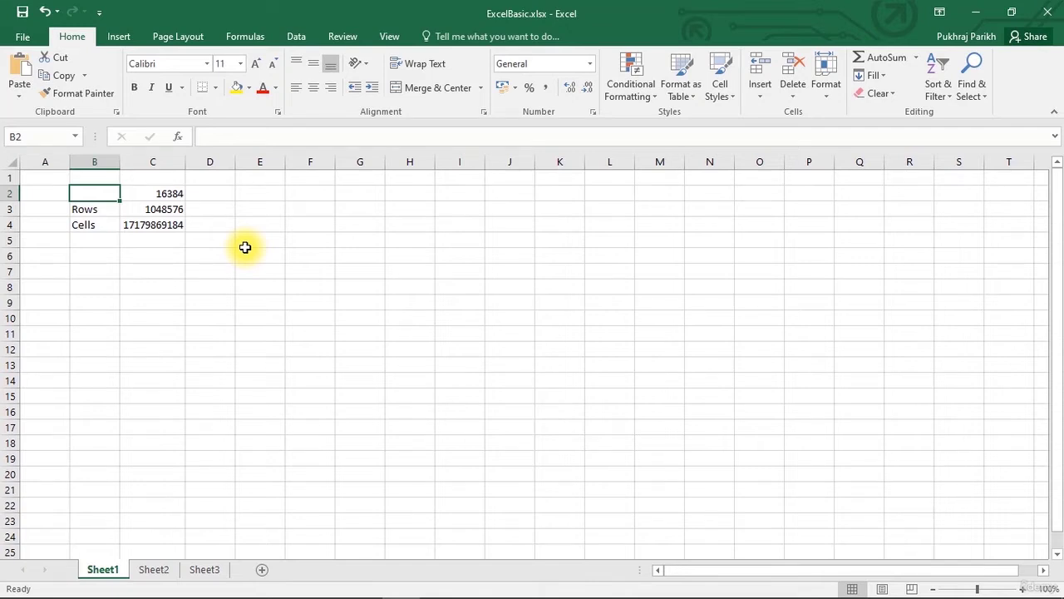
{"action": "type", "text": "Columns"}
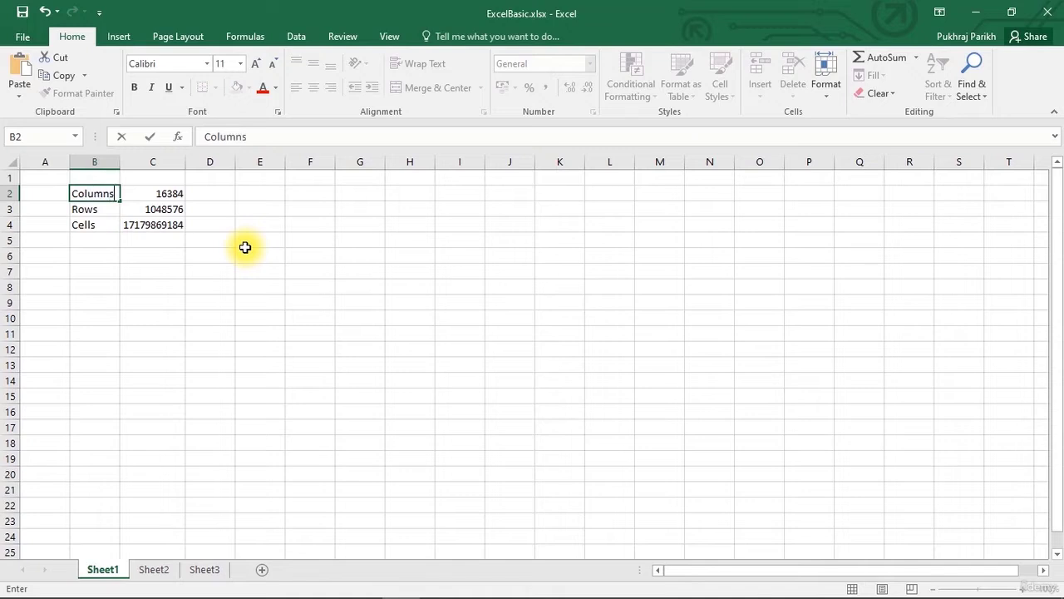
{"action": "left_click", "coordinate": [98, 186]}
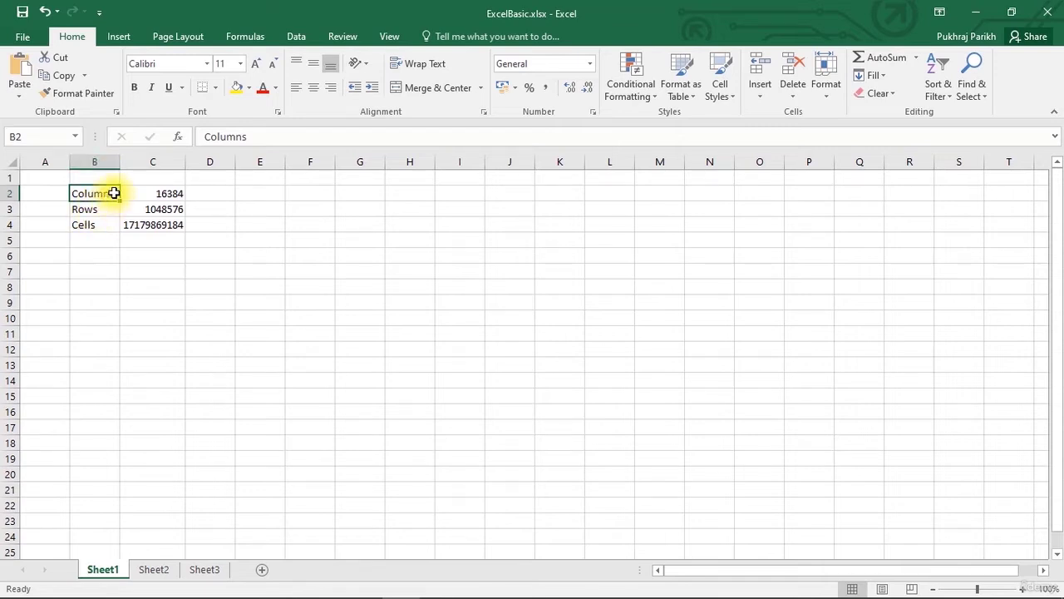
Inspect the underlying content of cells C2 and C4 in the formula bar, leaving both unedited.
{"action": "left_click", "coordinate": [162, 196]}
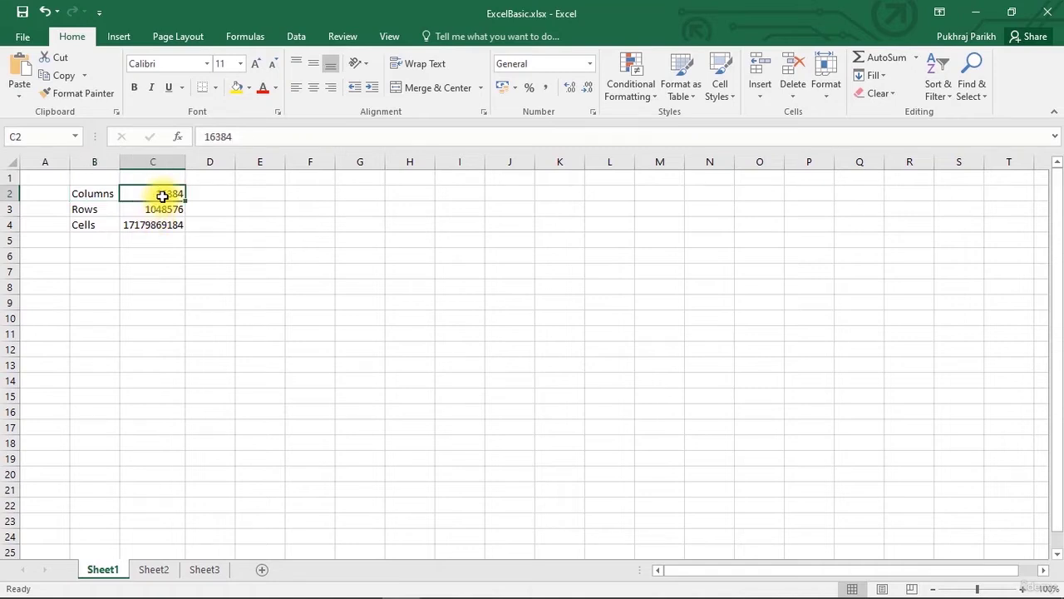
{"action": "left_click", "coordinate": [231, 138]}
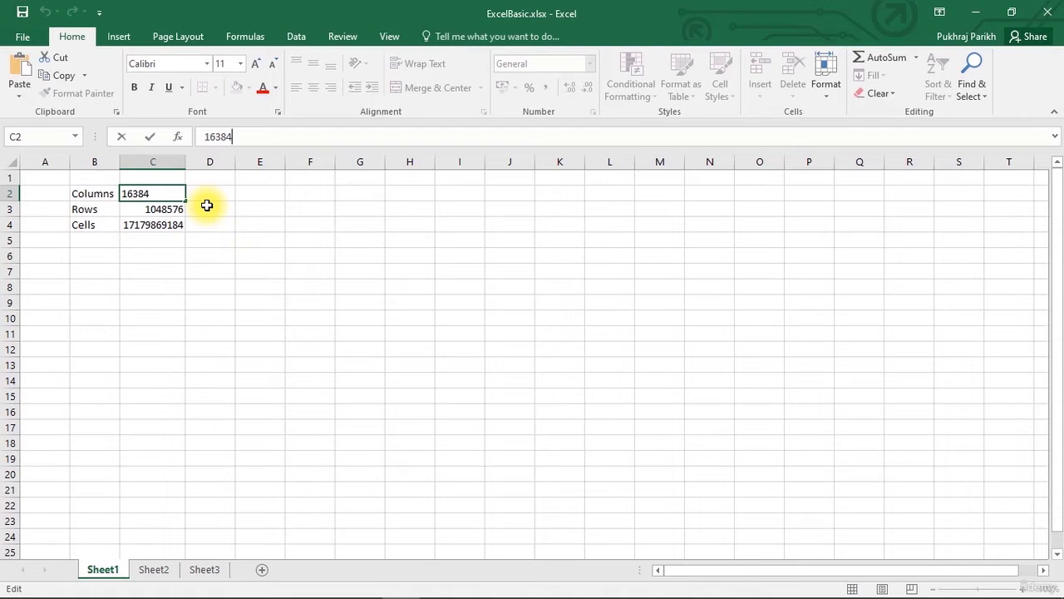
{"action": "key", "text": "Escape"}
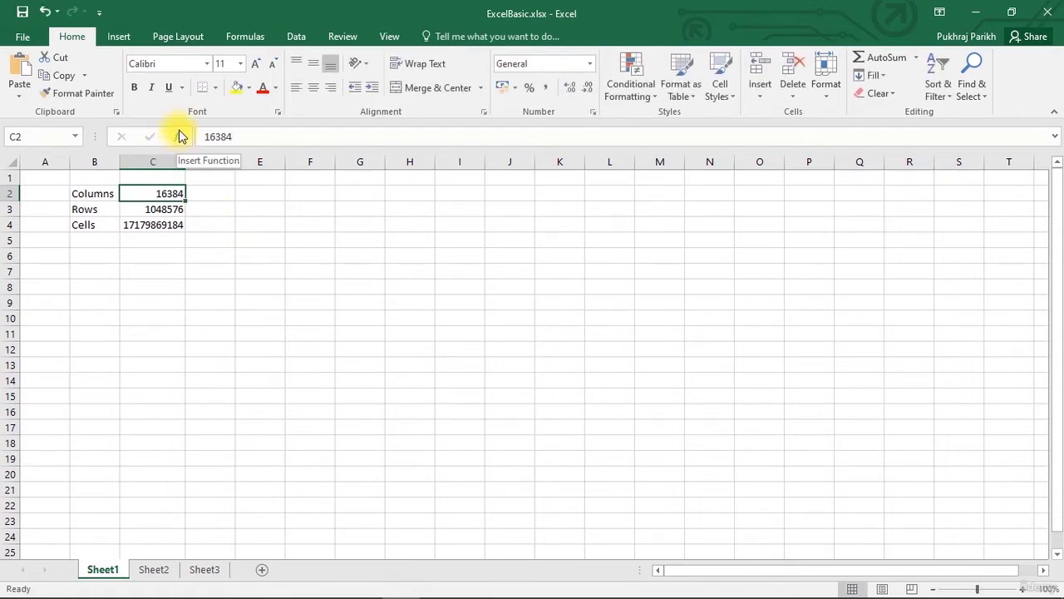
{"action": "left_click", "coordinate": [170, 224]}
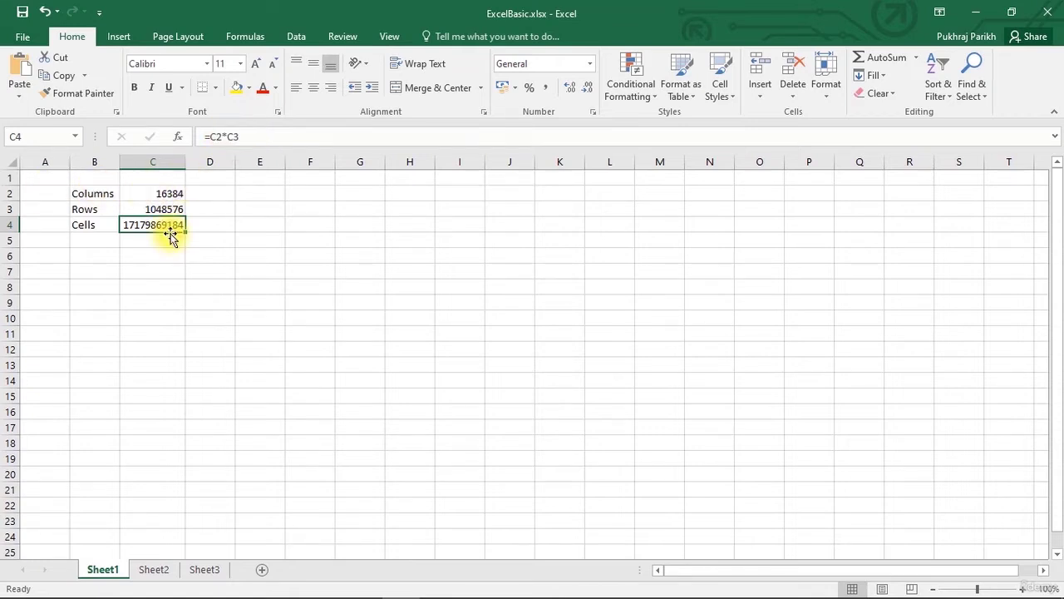
Format the value in cell C2 as Number, and change that format to Currency.
{"action": "left_click", "coordinate": [152, 195]}
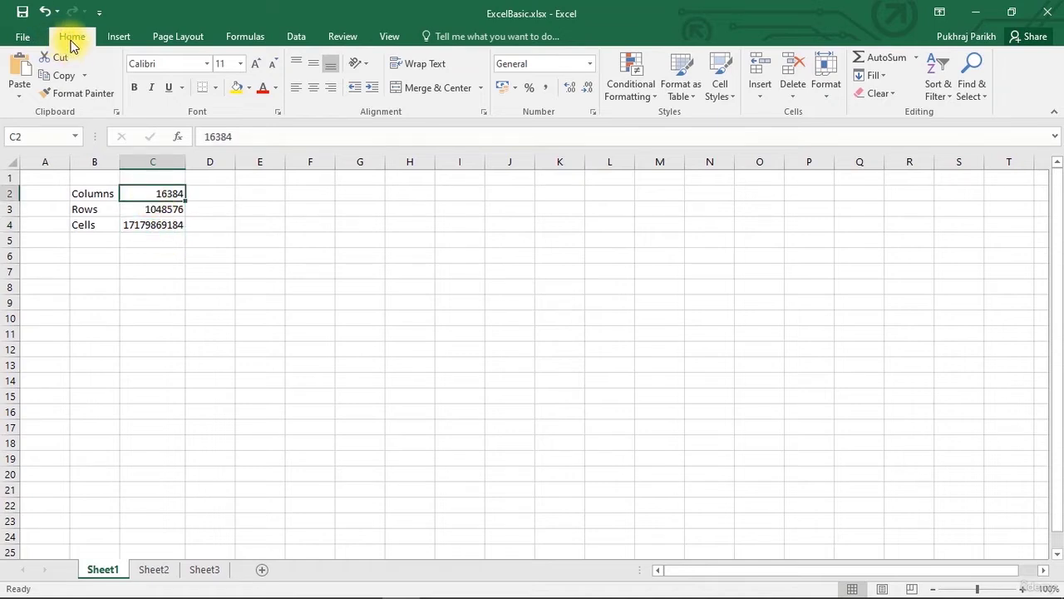
{"action": "left_click", "coordinate": [587, 65]}
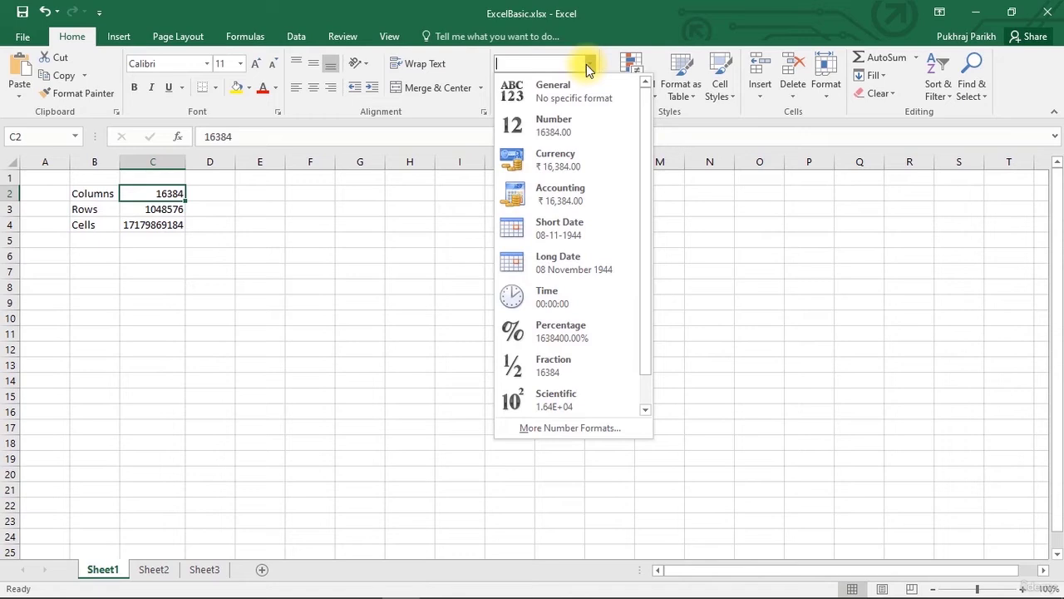
{"action": "left_click", "coordinate": [572, 126]}
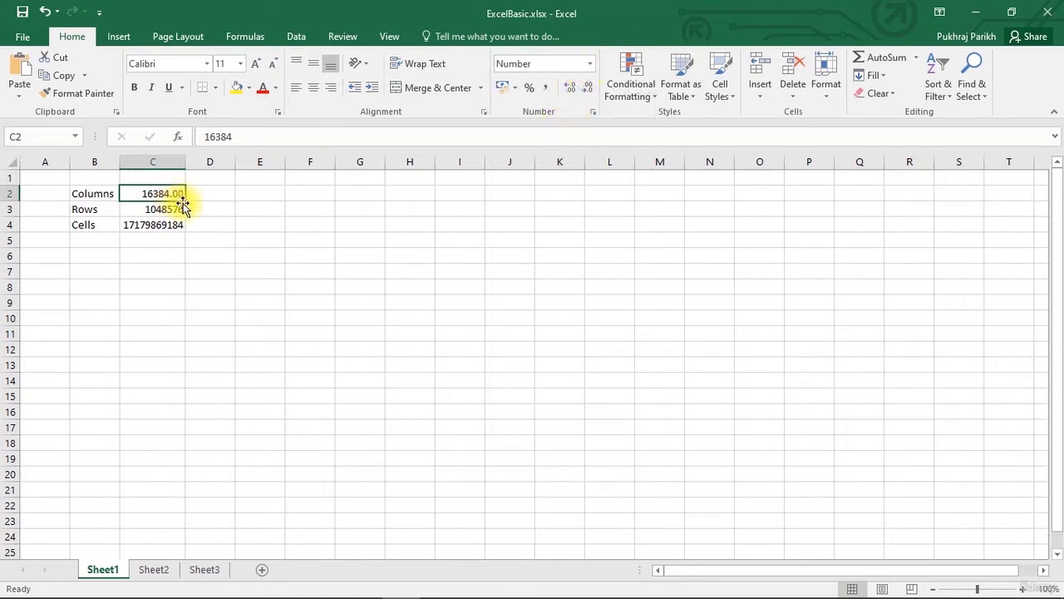
{"action": "left_click", "coordinate": [590, 64]}
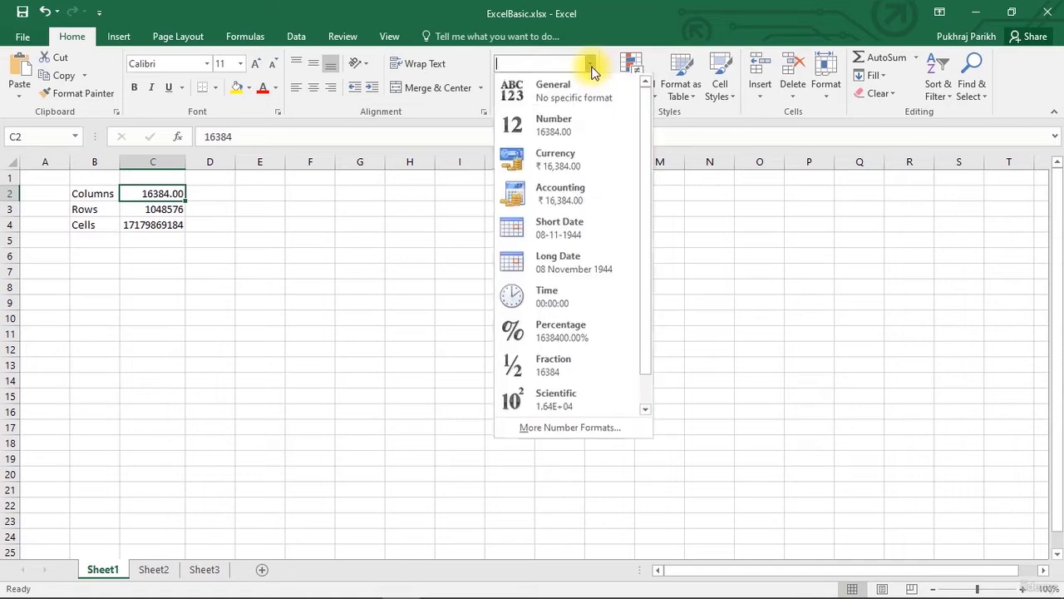
{"action": "left_click", "coordinate": [554, 172]}
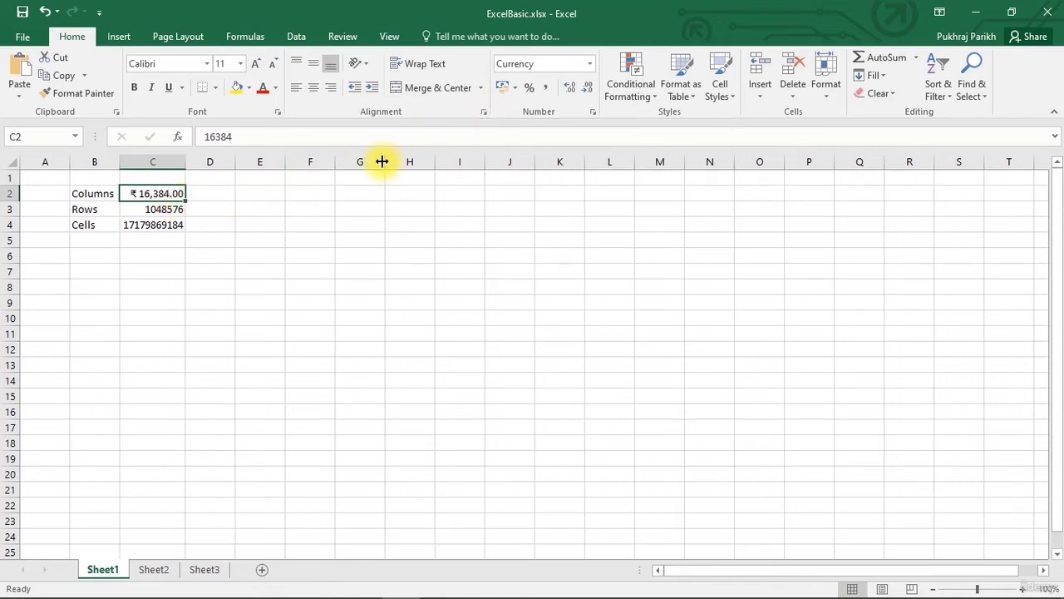
{"action": "left_click", "coordinate": [589, 63]}
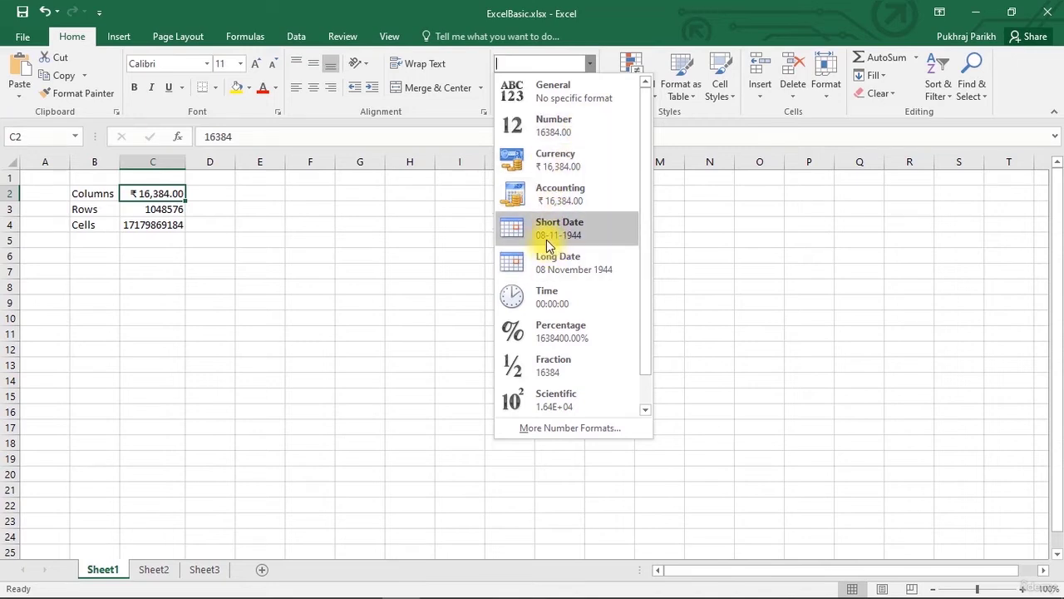
{"action": "left_click", "coordinate": [261, 198]}
Enter "jan 1 1900" in cell E2.
{"action": "left_click", "coordinate": [261, 196]}
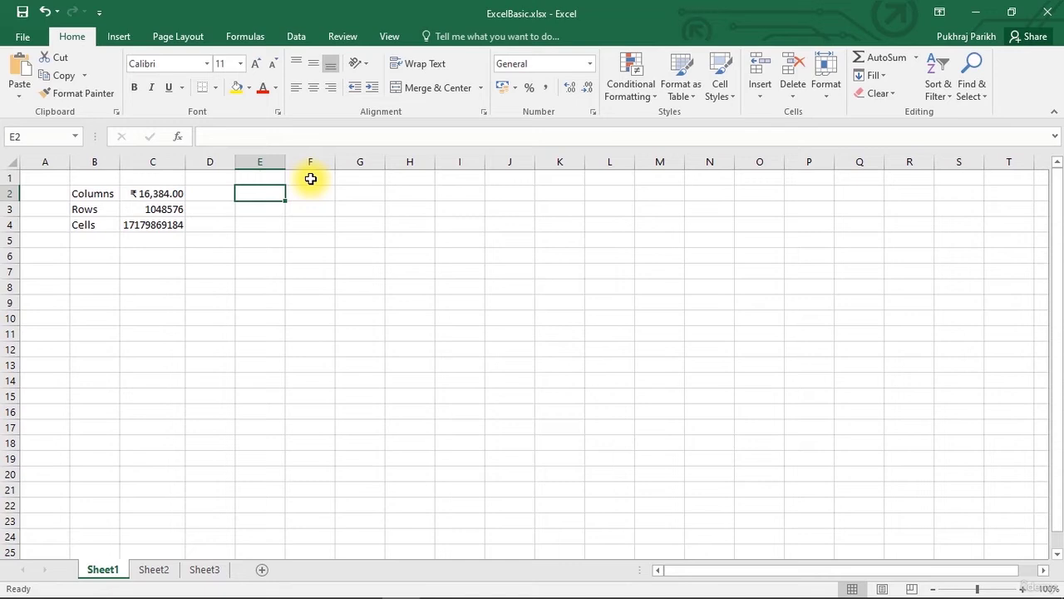
{"action": "type", "text": "jan "}
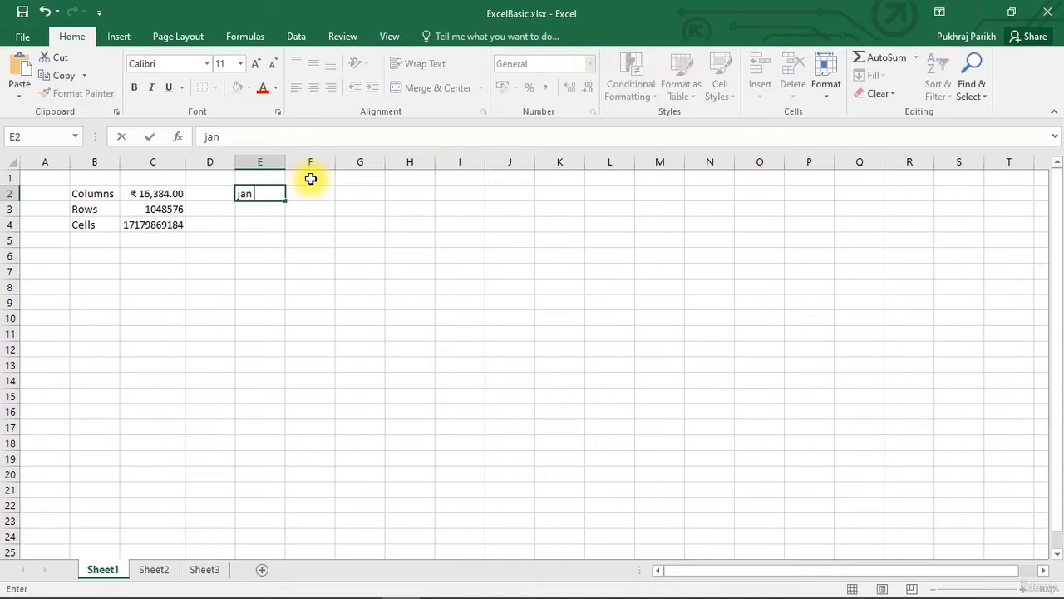
{"action": "type", "text": "1 1900"}
{"action": "key", "text": "Return"}
Enter 1 in cell E3 and format it as Long Date.
{"action": "type", "text": "1"}
{"action": "key", "text": "Return"}
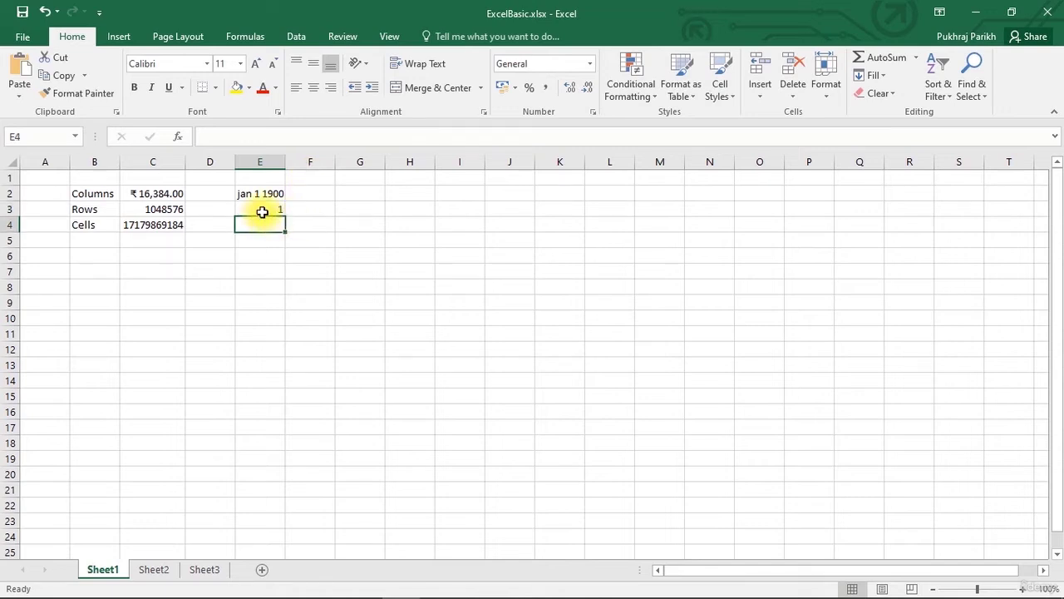
{"action": "left_click", "coordinate": [262, 210]}
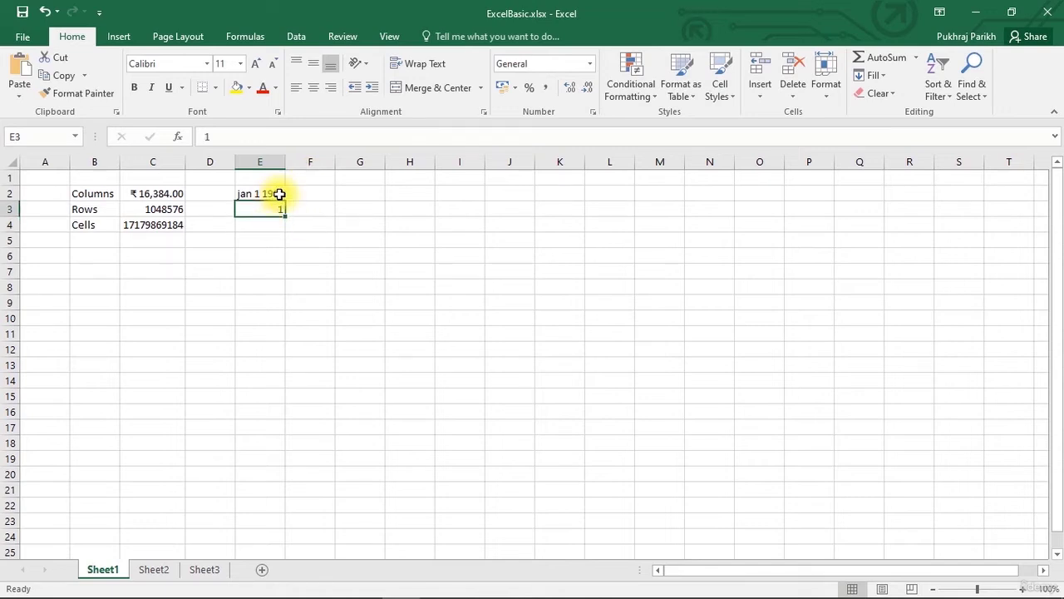
{"action": "left_click", "coordinate": [592, 63]}
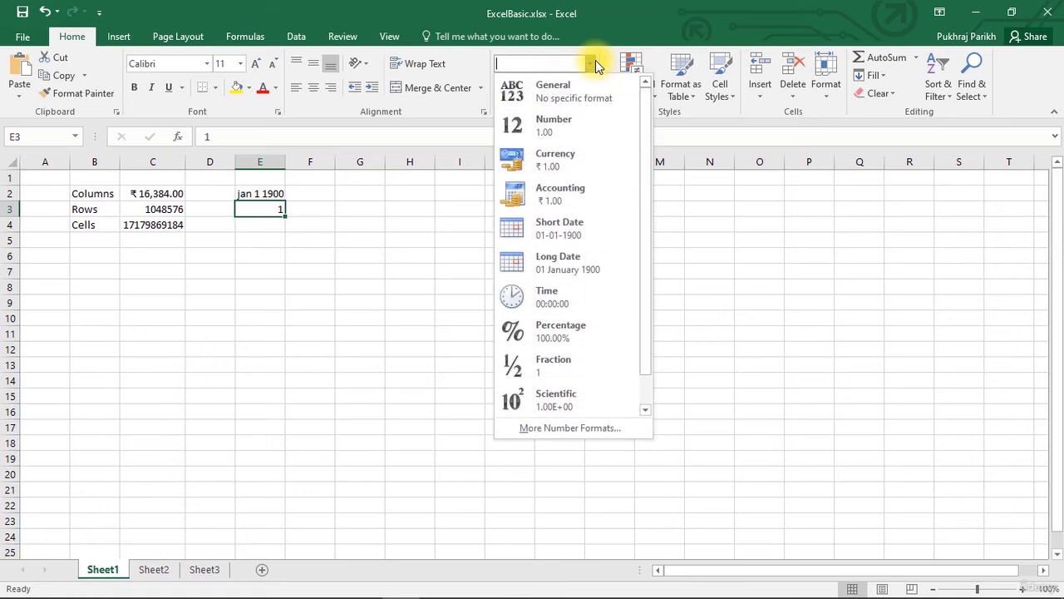
{"action": "left_click", "coordinate": [579, 265]}
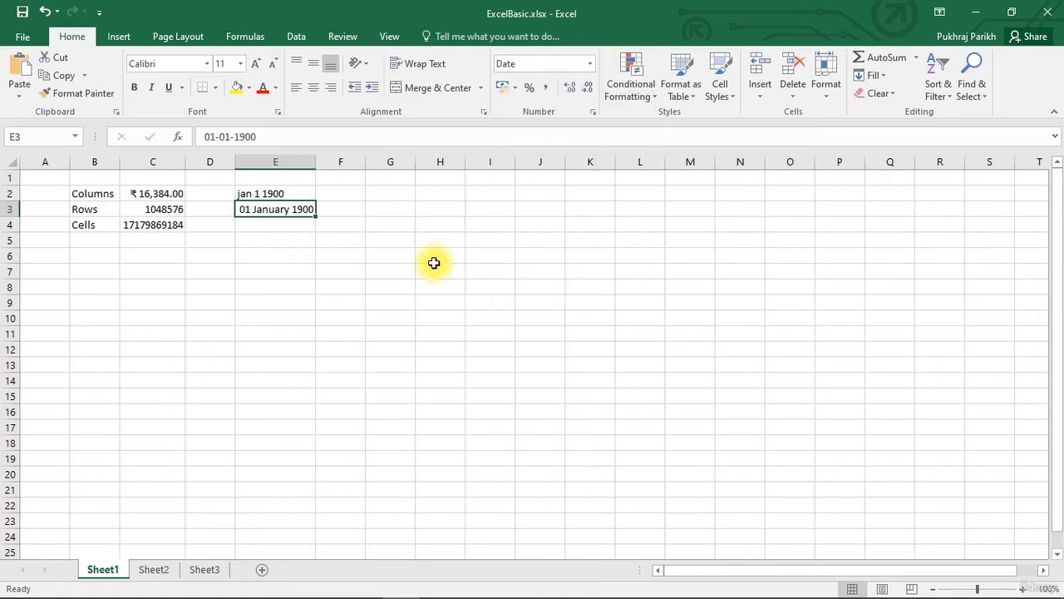
Enter 2 in cell E4 and format it as Long Date.
{"action": "left_click", "coordinate": [289, 226]}
{"action": "type", "text": "2"}
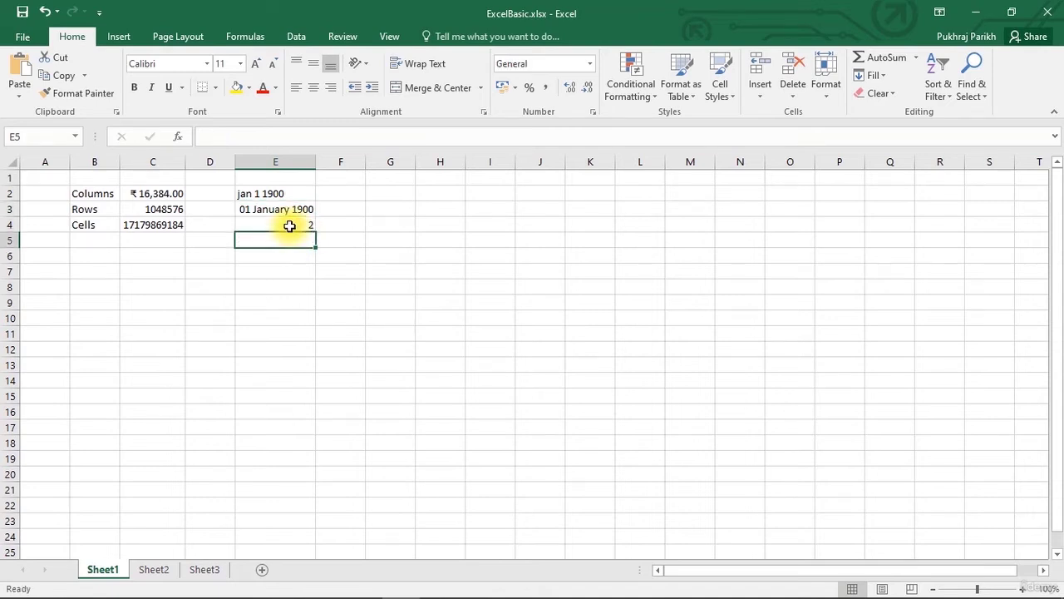
{"action": "key", "text": "ctrl+Return"}
{"action": "left_click", "coordinate": [587, 63]}
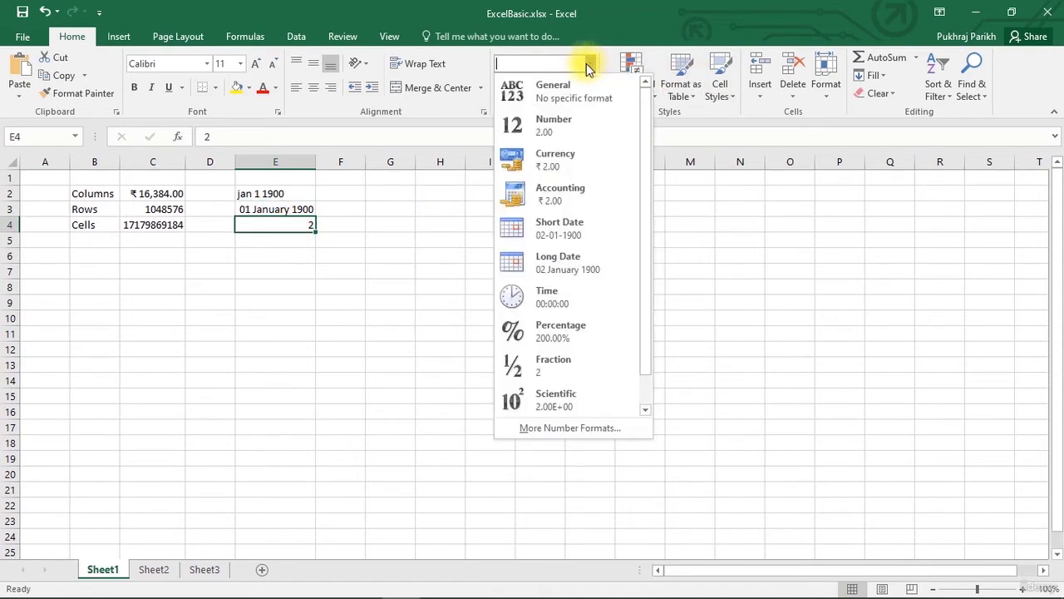
{"action": "left_click", "coordinate": [565, 202]}
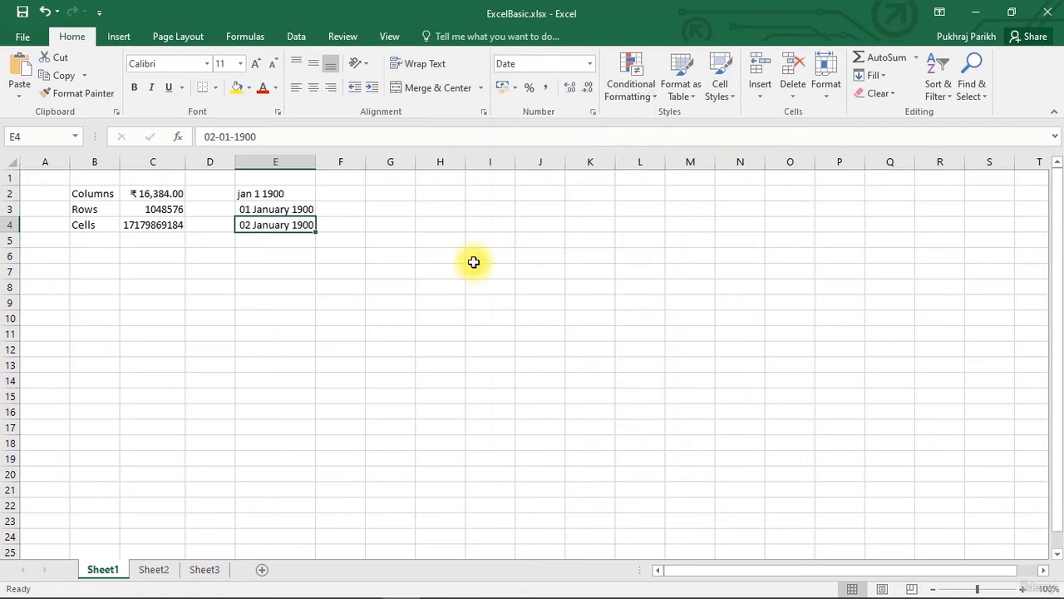
{"action": "left_click", "coordinate": [371, 302]}
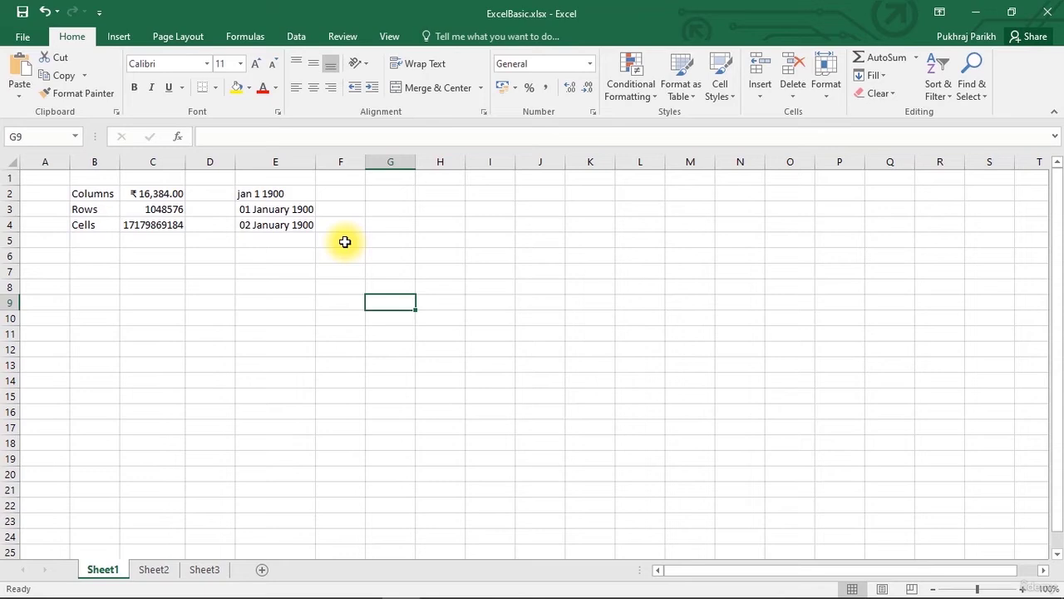
Enter the date "2 jun" in cell E6 without a year, and check its stored value.
{"action": "left_click", "coordinate": [289, 258]}
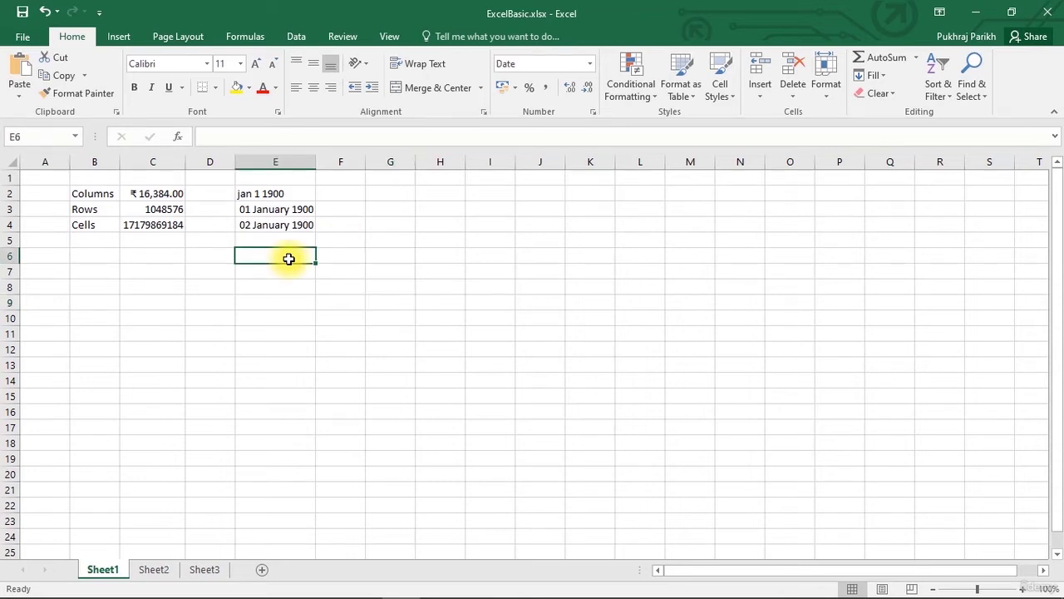
{"action": "type", "text": "2 jun"}
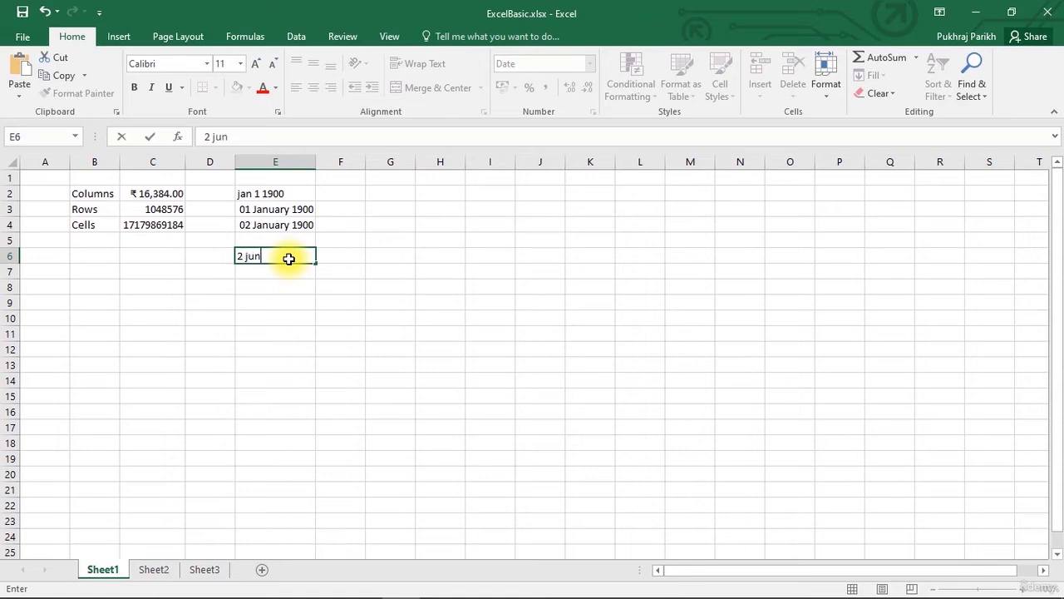
{"action": "key", "text": "Return"}
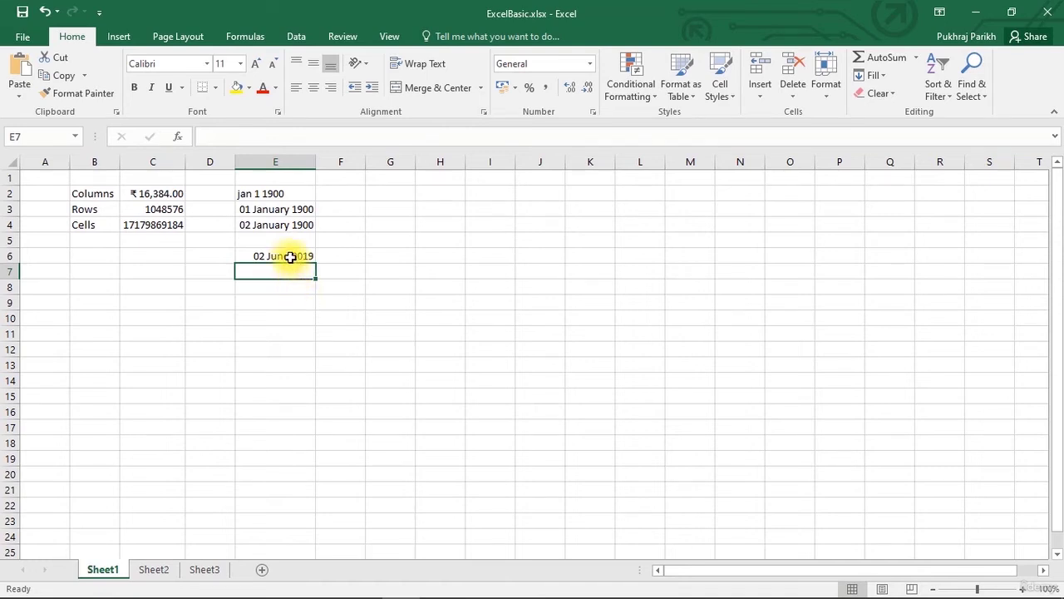
{"action": "left_click", "coordinate": [289, 256]}
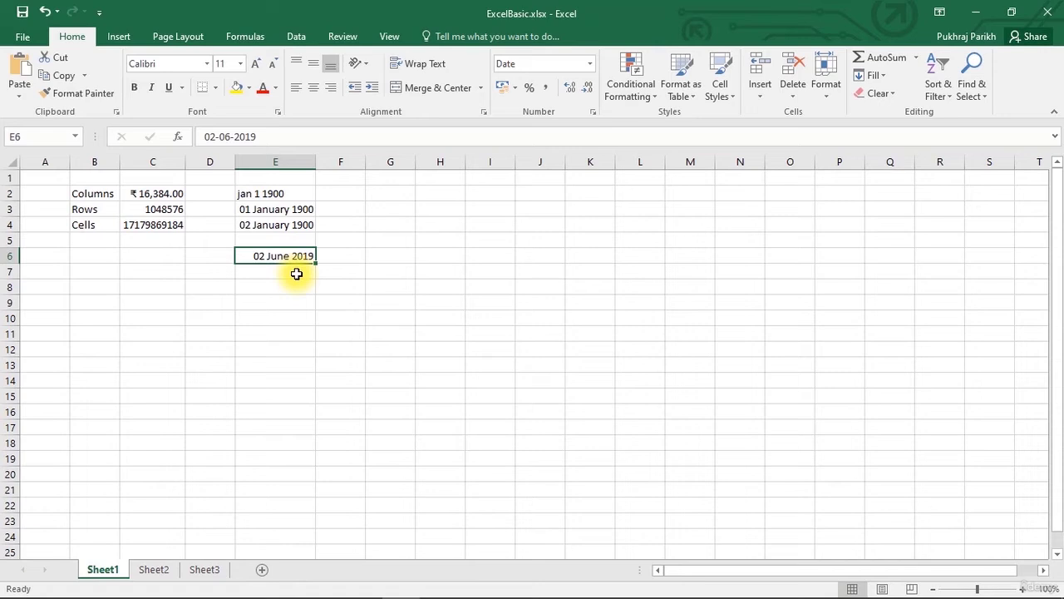
Apply the Number format to the date in cell E6 to expose its serial number.
{"action": "left_click", "coordinate": [296, 272]}
{"action": "left_click", "coordinate": [289, 254]}
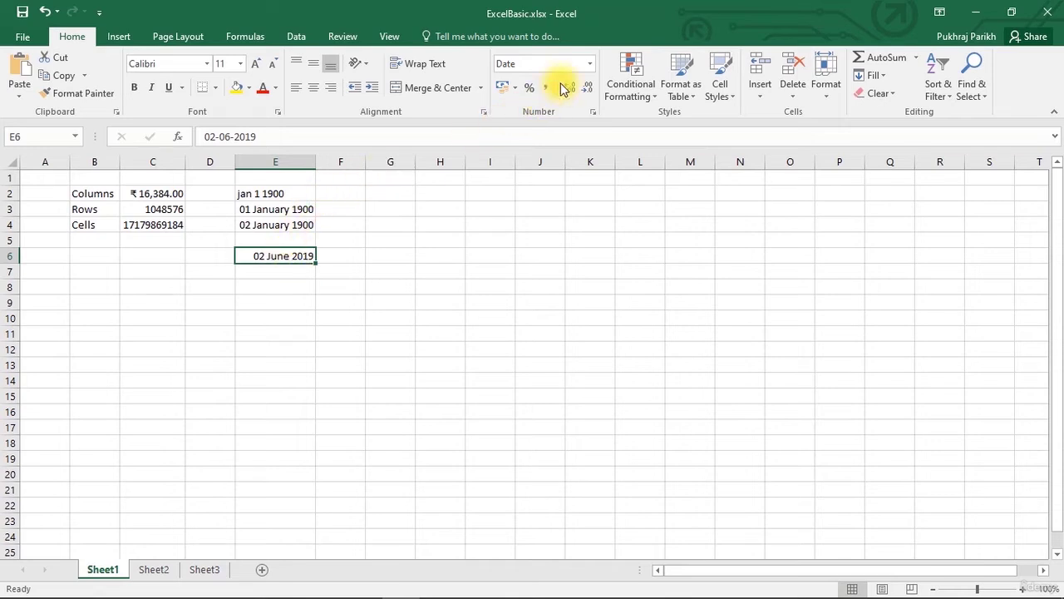
{"action": "left_click", "coordinate": [592, 65]}
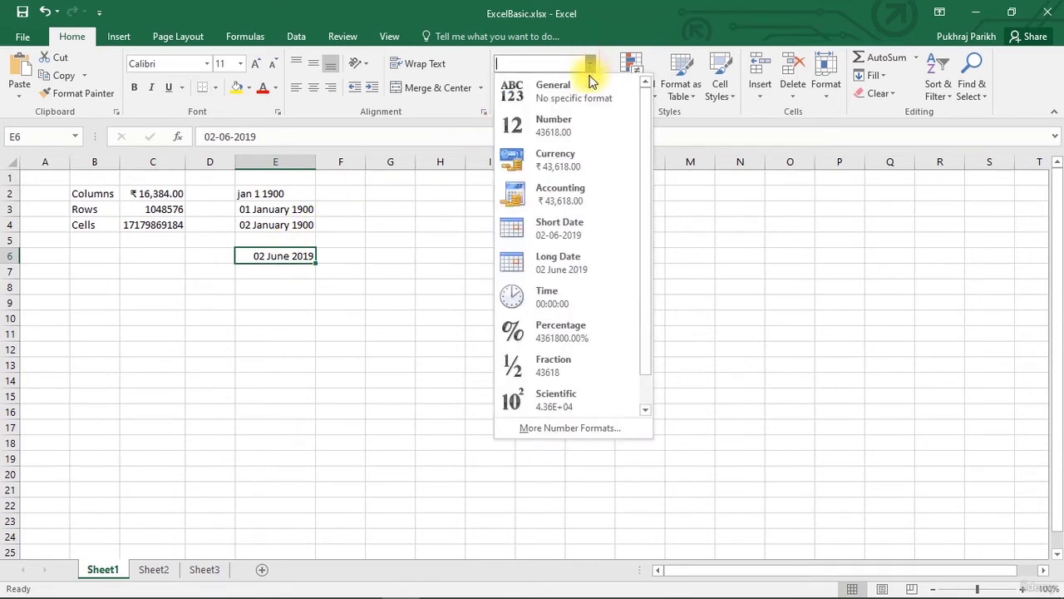
{"action": "left_click", "coordinate": [570, 125]}
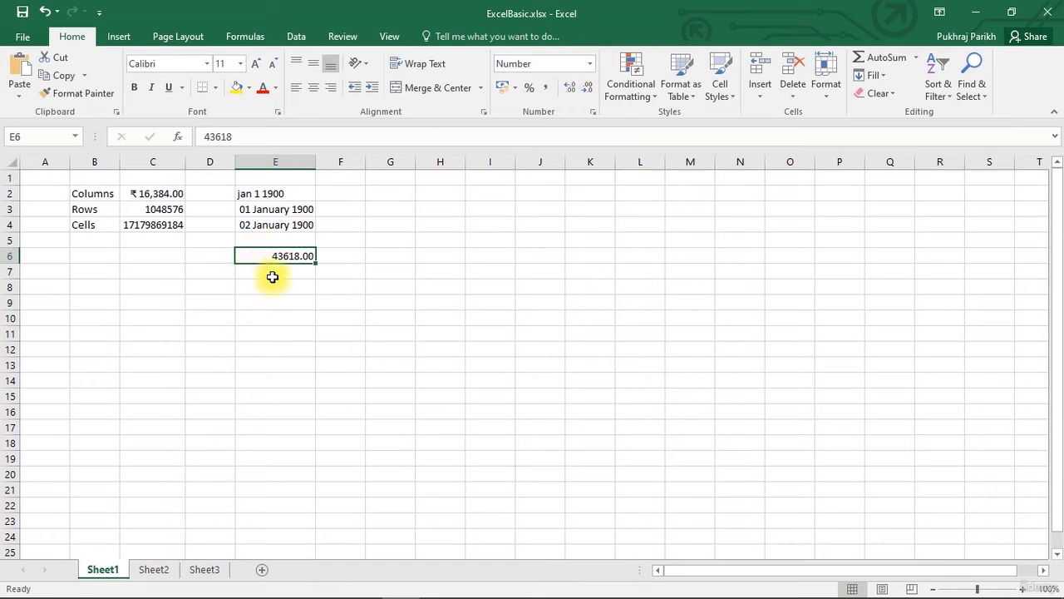
{"action": "left_click", "coordinate": [291, 303]}
{"action": "left_click", "coordinate": [299, 256]}
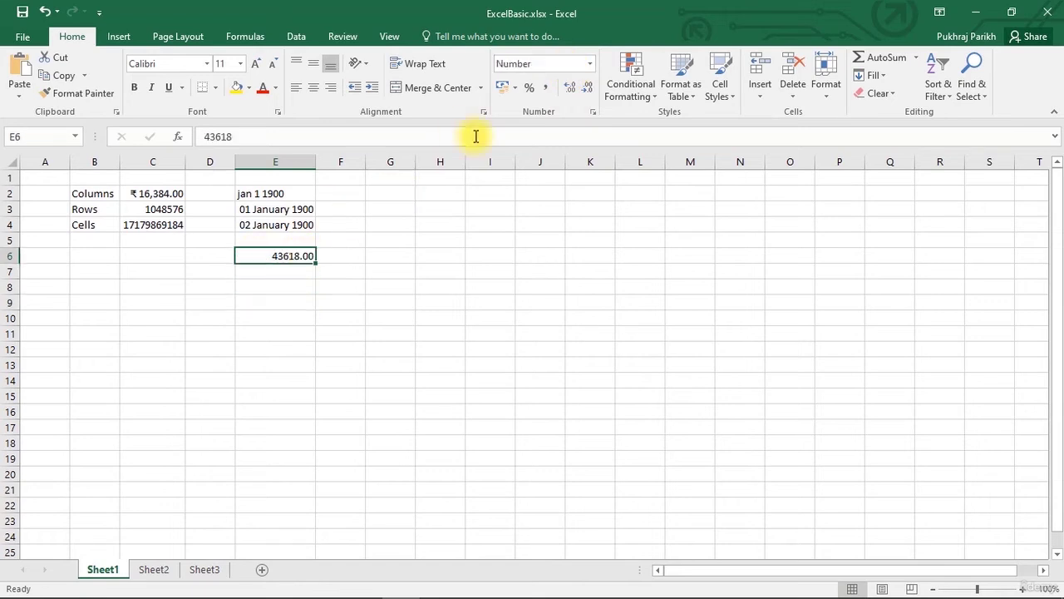
Return cell E6 to the Long Date format.
{"action": "left_click", "coordinate": [592, 64]}
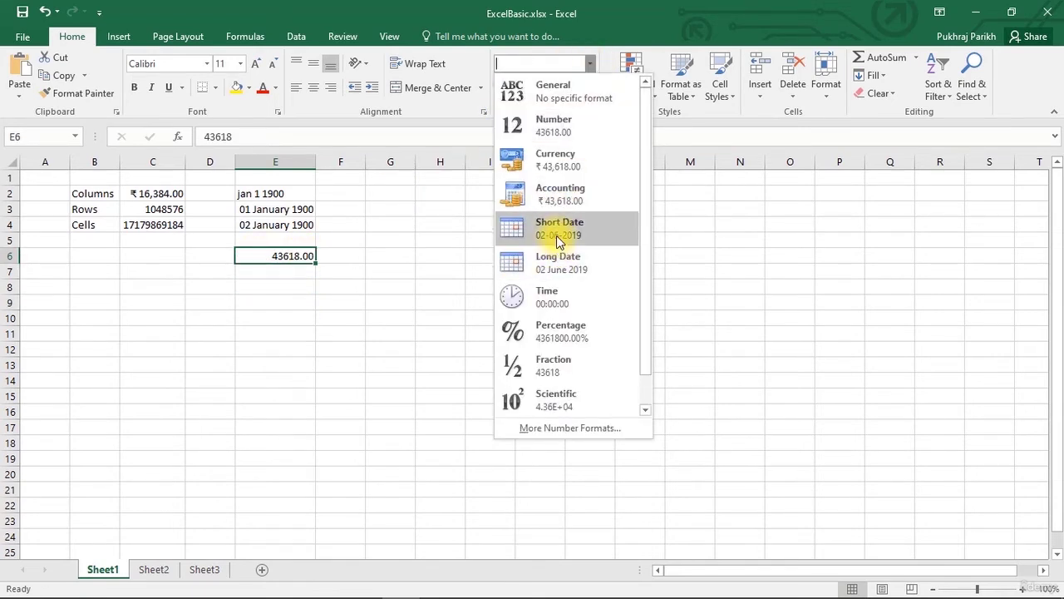
{"action": "left_click", "coordinate": [558, 261]}
{"action": "left_click", "coordinate": [226, 288]}
{"action": "left_click", "coordinate": [158, 209]}
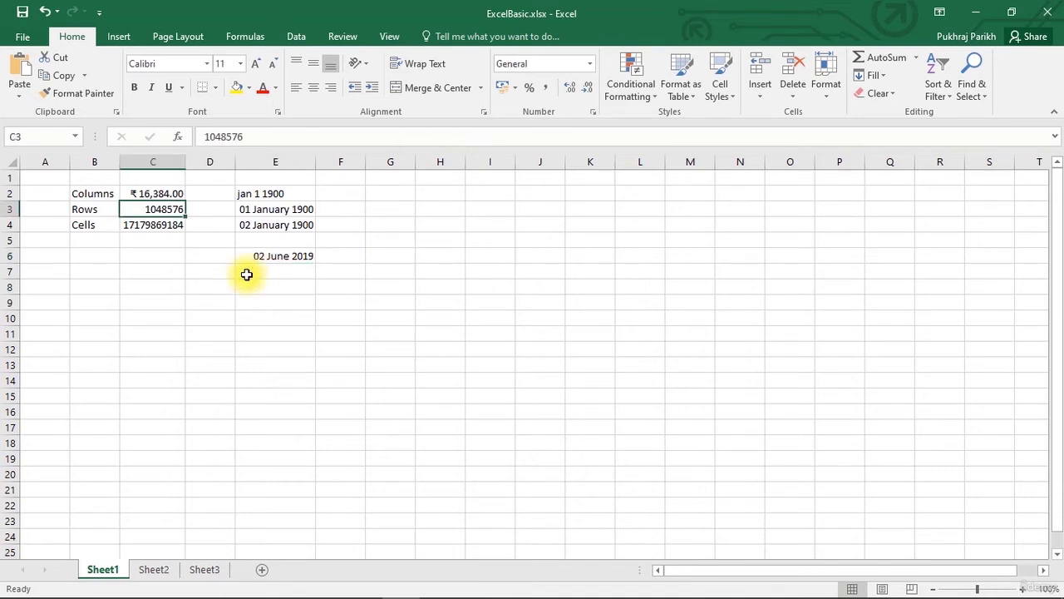
Enter "cells" in cell B5, accepting the AutoComplete suggestion from the label above.
{"action": "left_click", "coordinate": [83, 239]}
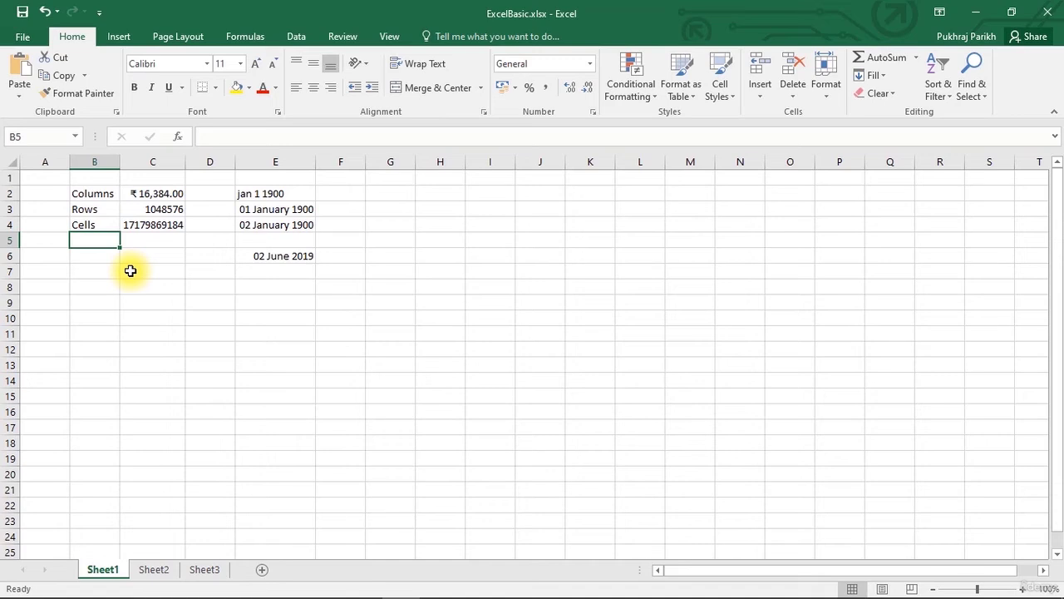
{"action": "type", "text": "cells"}
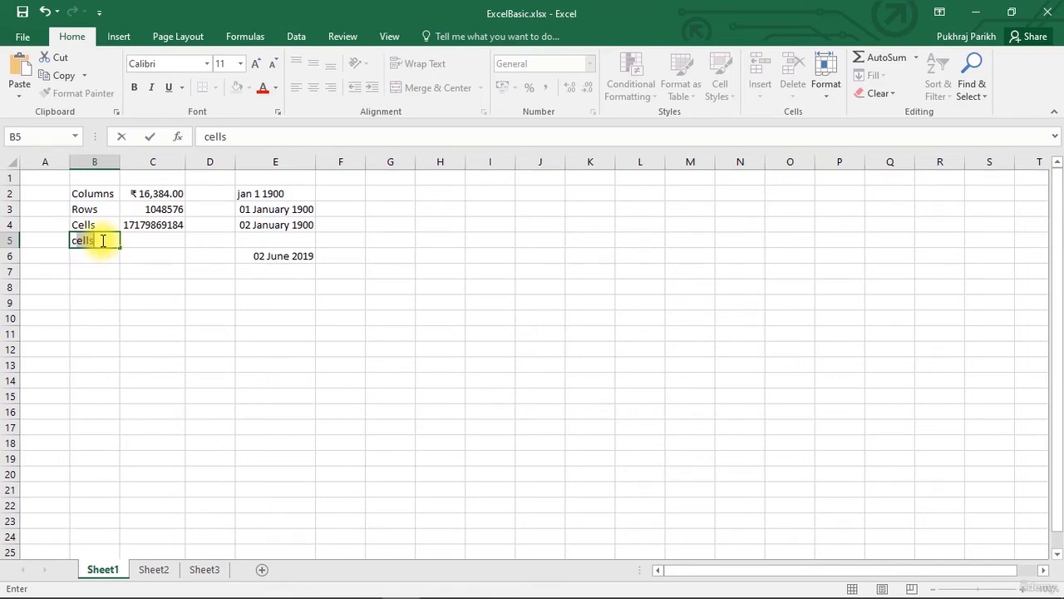
{"action": "key", "text": "Return"}
{"action": "left_click", "coordinate": [103, 241]}
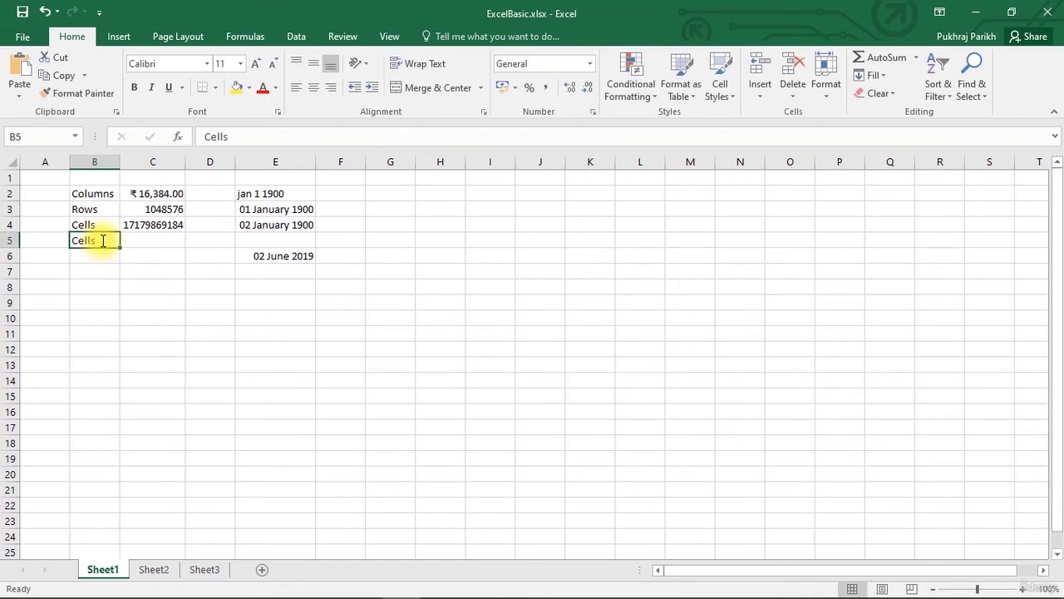
Start entering "cells" in B5 again, erase the suggested text and enter "cccc" as the cell's content.
{"action": "type", "text": "cells"}
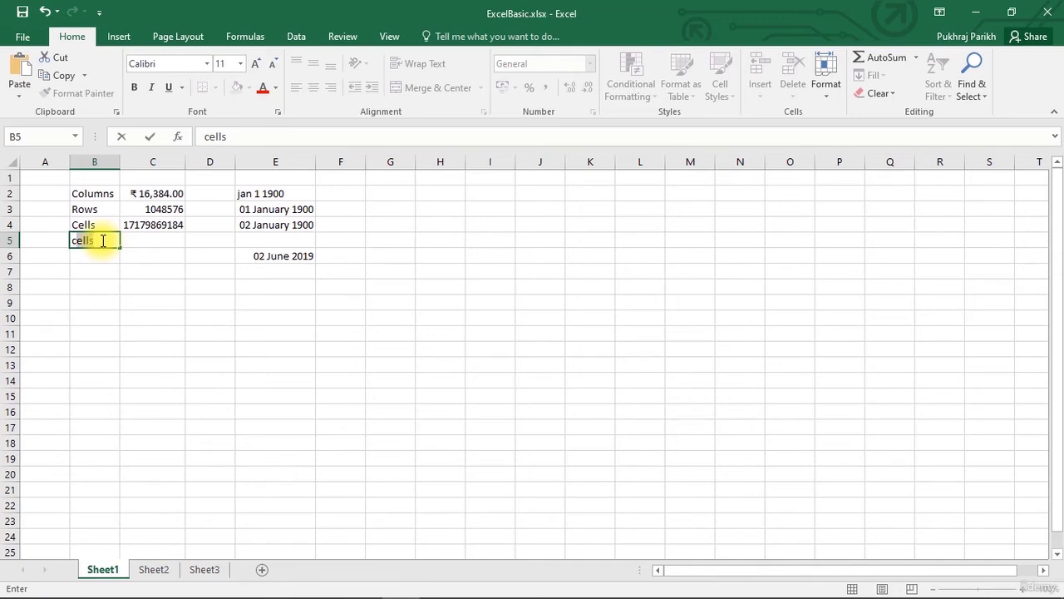
{"action": "key", "text": "BackSpace"}
{"action": "key", "text": "BackSpace"}
{"action": "key", "text": "BackSpace"}
{"action": "key", "text": "BackSpace"}
{"action": "type", "text": "ccc"}
{"action": "key", "text": "Return"}
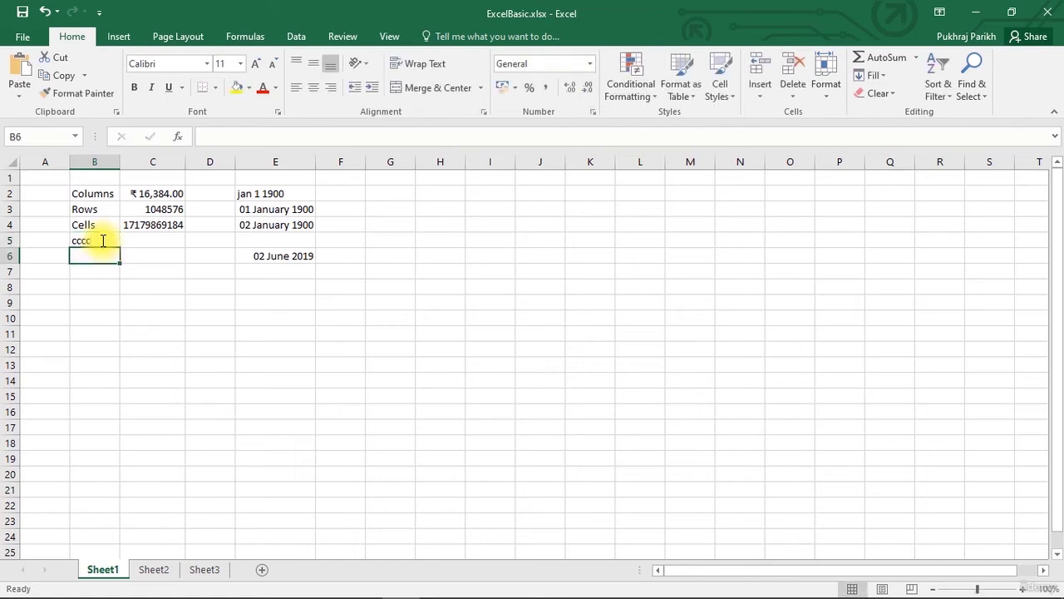
Change the number format of the Columns value in C2 to Number.
{"action": "left_click", "coordinate": [149, 210]}
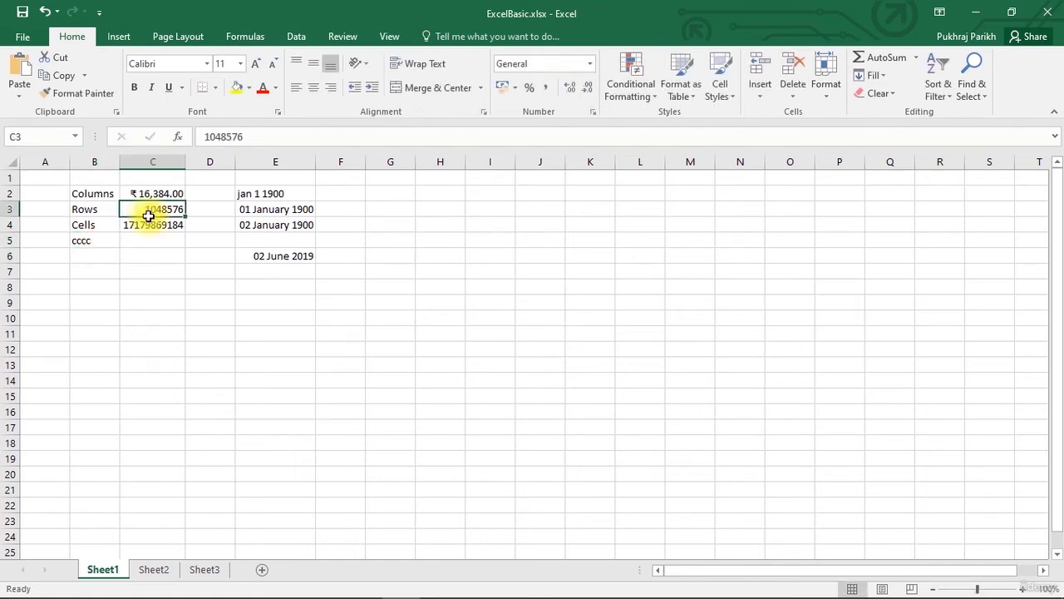
{"action": "left_click", "coordinate": [152, 191]}
{"action": "left_click", "coordinate": [589, 64]}
{"action": "left_click", "coordinate": [533, 138]}
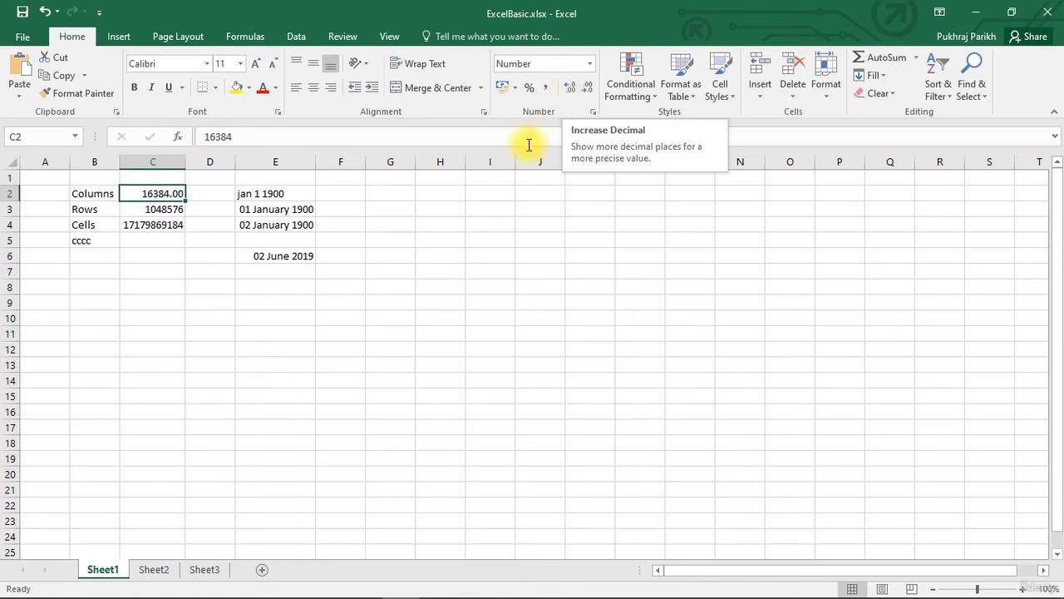
Increase the decimals shown in cell C2 to six places.
{"action": "left_click", "coordinate": [571, 87]}
{"action": "left_click", "coordinate": [570, 86]}
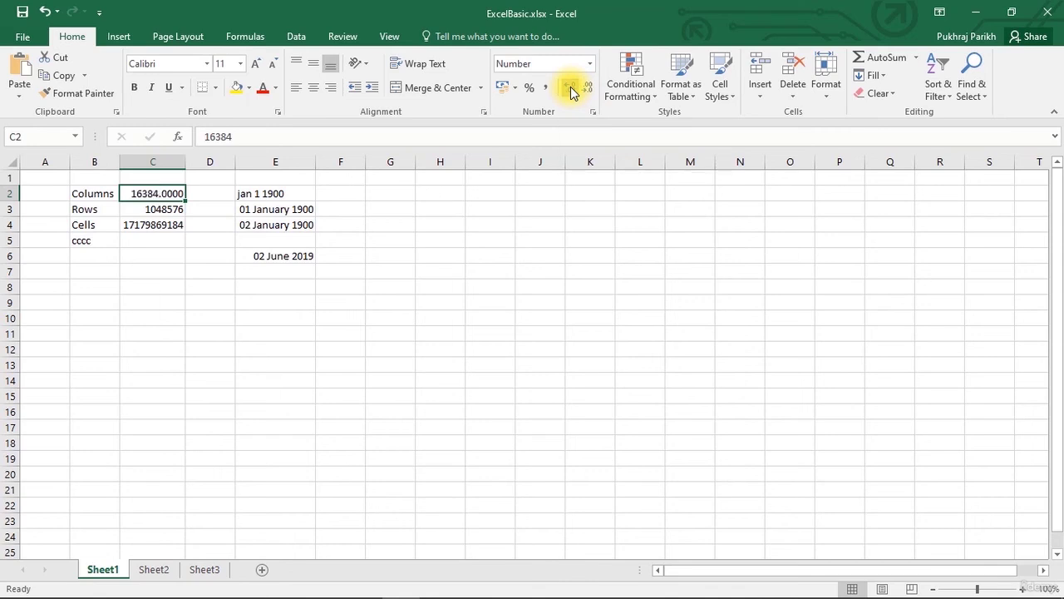
{"action": "left_click", "coordinate": [571, 87]}
{"action": "left_click", "coordinate": [570, 86]}
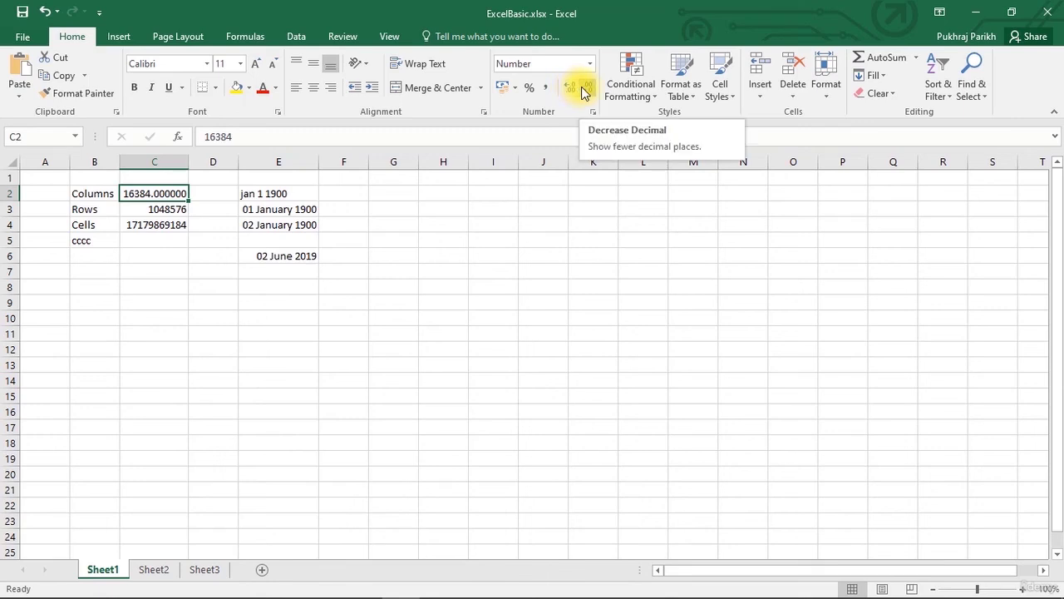
Reduce the decimals shown for the Columns value in C2 to two places.
{"action": "left_click", "coordinate": [584, 88]}
{"action": "left_click", "coordinate": [584, 88]}
{"action": "left_click", "coordinate": [584, 89]}
{"action": "left_click", "coordinate": [585, 88]}
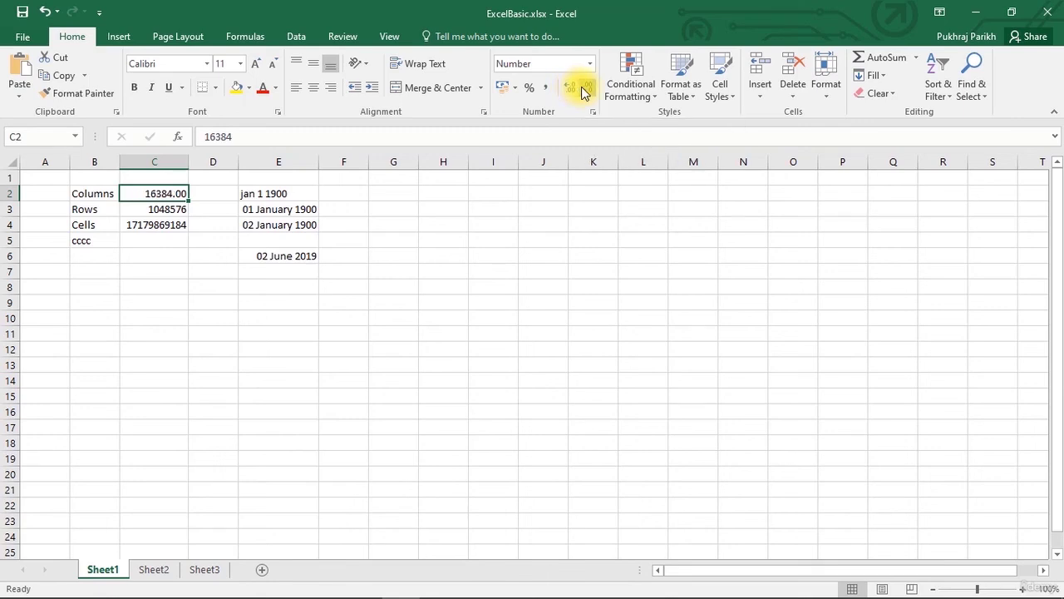
{"action": "left_click", "coordinate": [584, 88]}
{"action": "left_click", "coordinate": [572, 85]}
Enter the value 3.14159 in cell C7.
{"action": "left_click", "coordinate": [151, 271]}
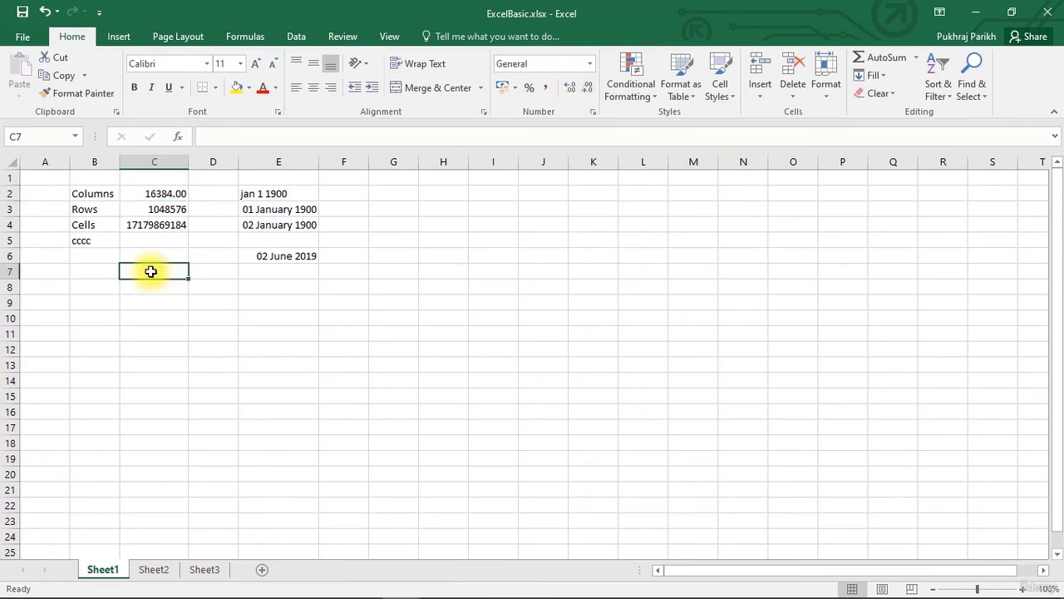
{"action": "type", "text": "="}
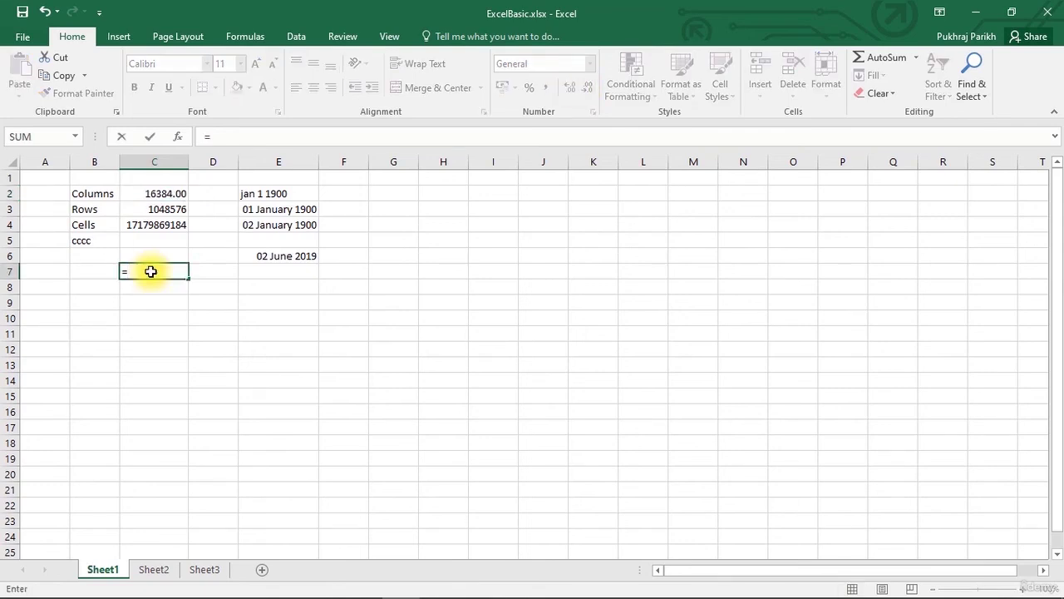
{"action": "key", "text": "BackSpace"}
{"action": "type", "text": "3"}
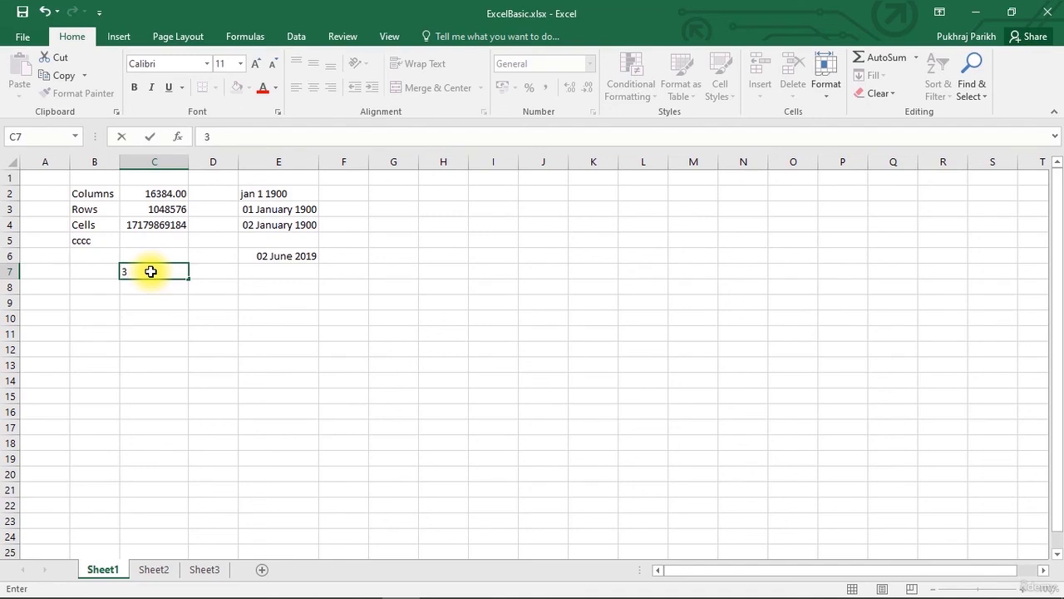
{"action": "type", "text": ".14159"}
{"action": "key", "text": "Return"}
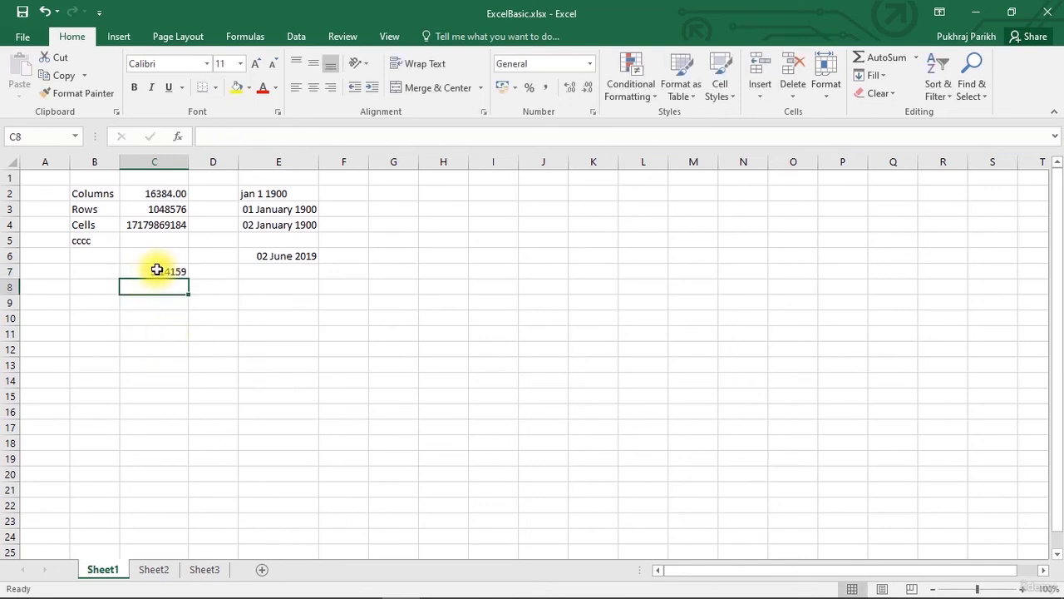
Decrease the decimals displayed in cell C7 to two places.
{"action": "left_click", "coordinate": [156, 270]}
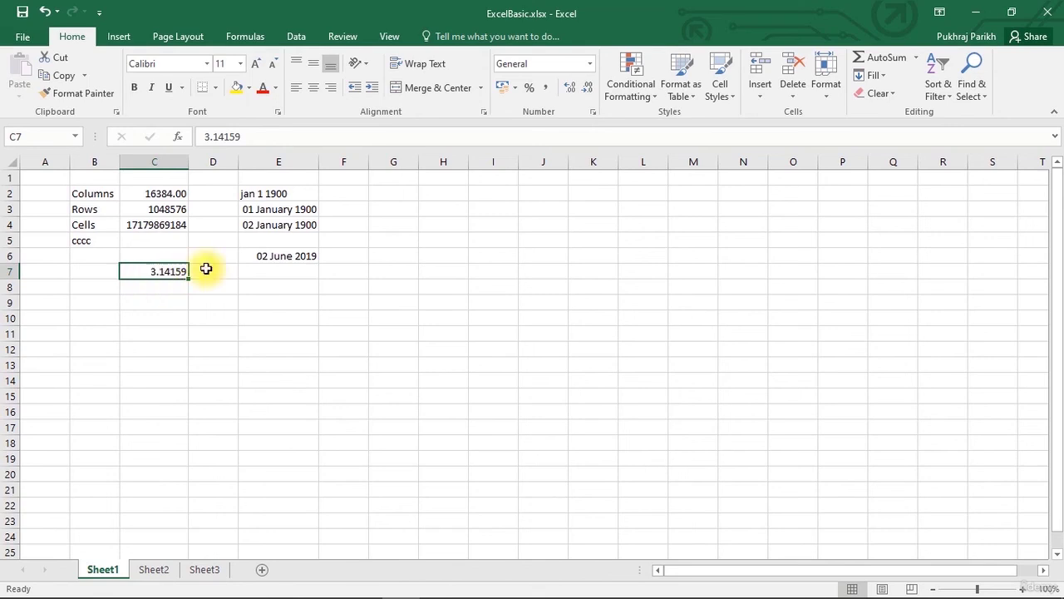
{"action": "left_click", "coordinate": [587, 87]}
{"action": "left_click", "coordinate": [587, 87]}
{"action": "left_click", "coordinate": [587, 86]}
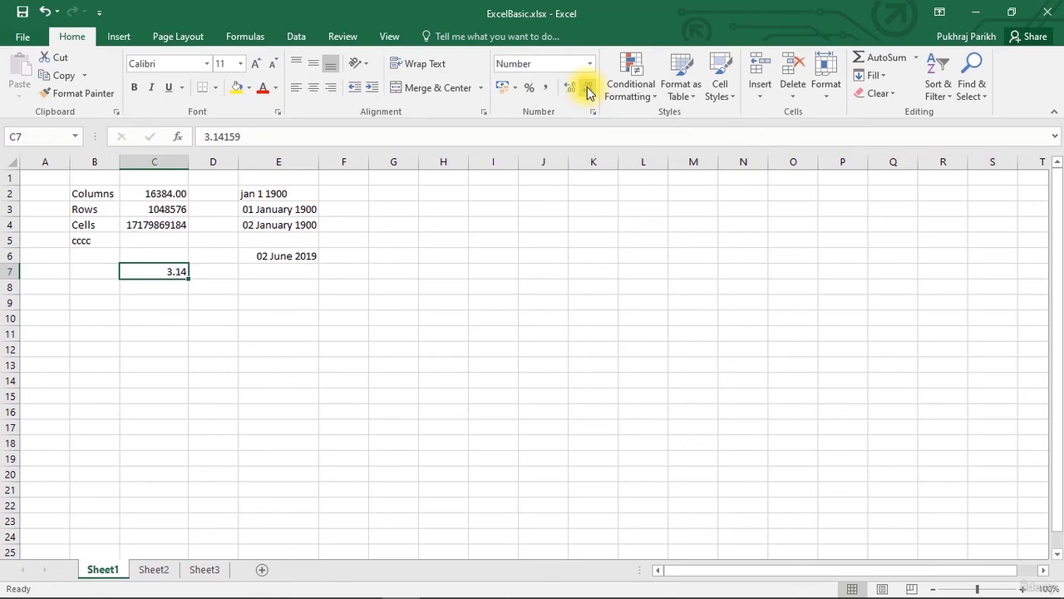